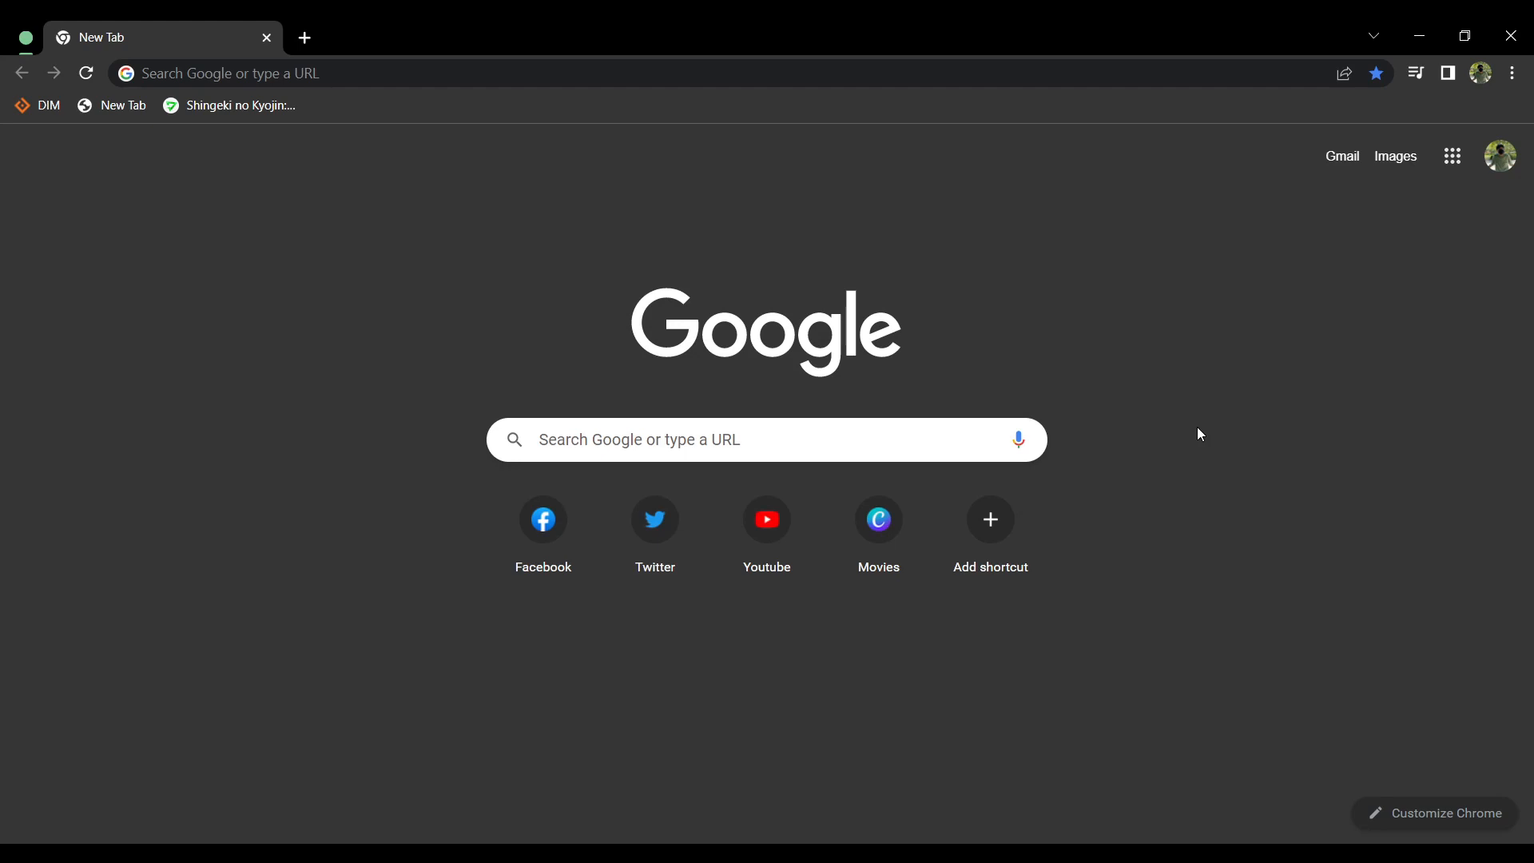
# - Search the web for "sshopify", browse the results, and bring up the store's Shopify admin home page
pyautogui.click(284, 78)
pyautogui.write('ss')
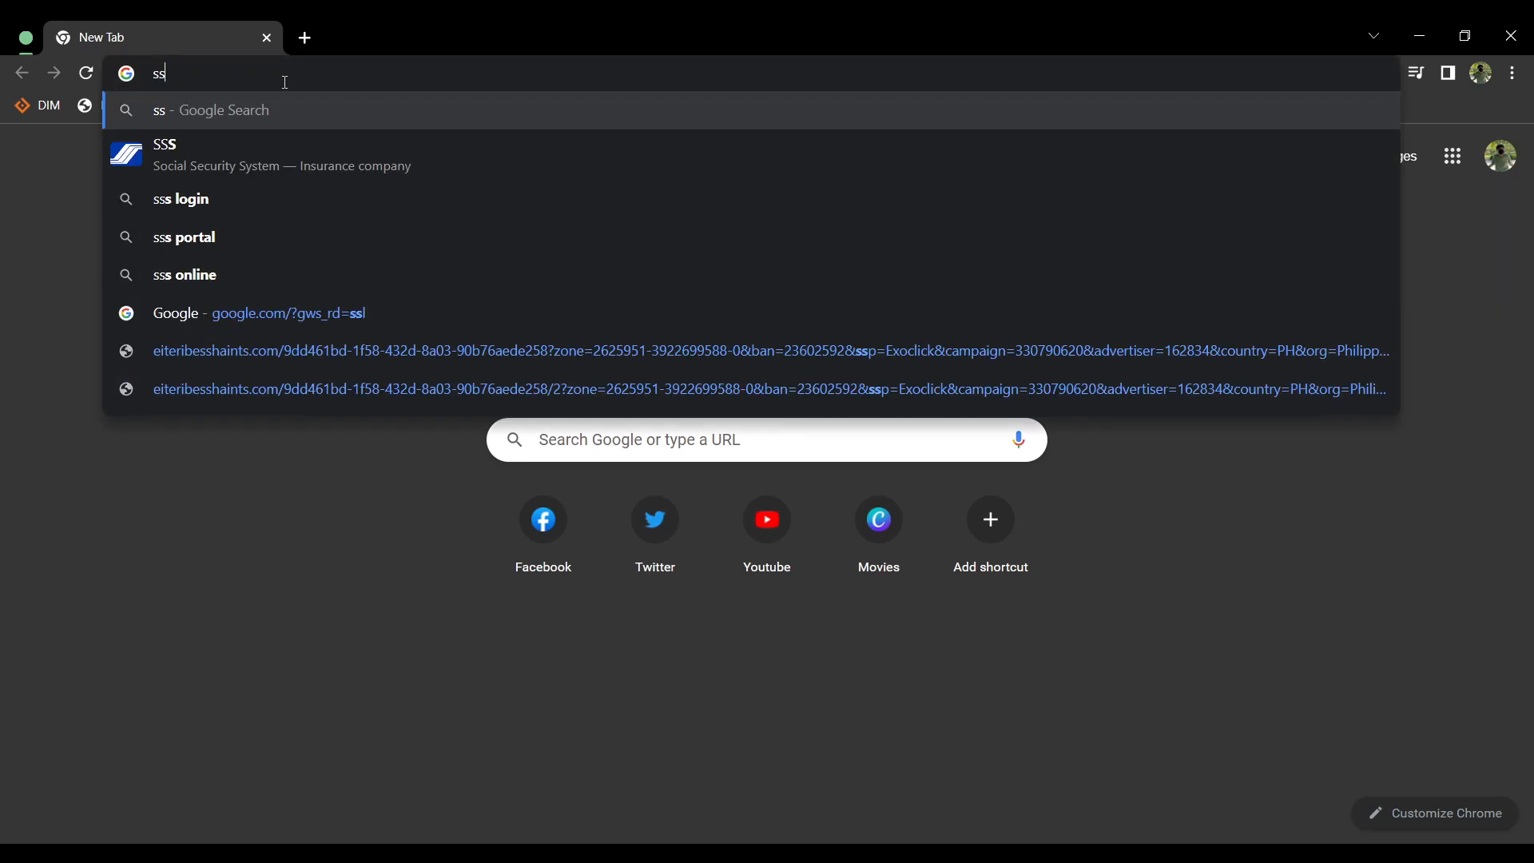
pyautogui.write('hopify')
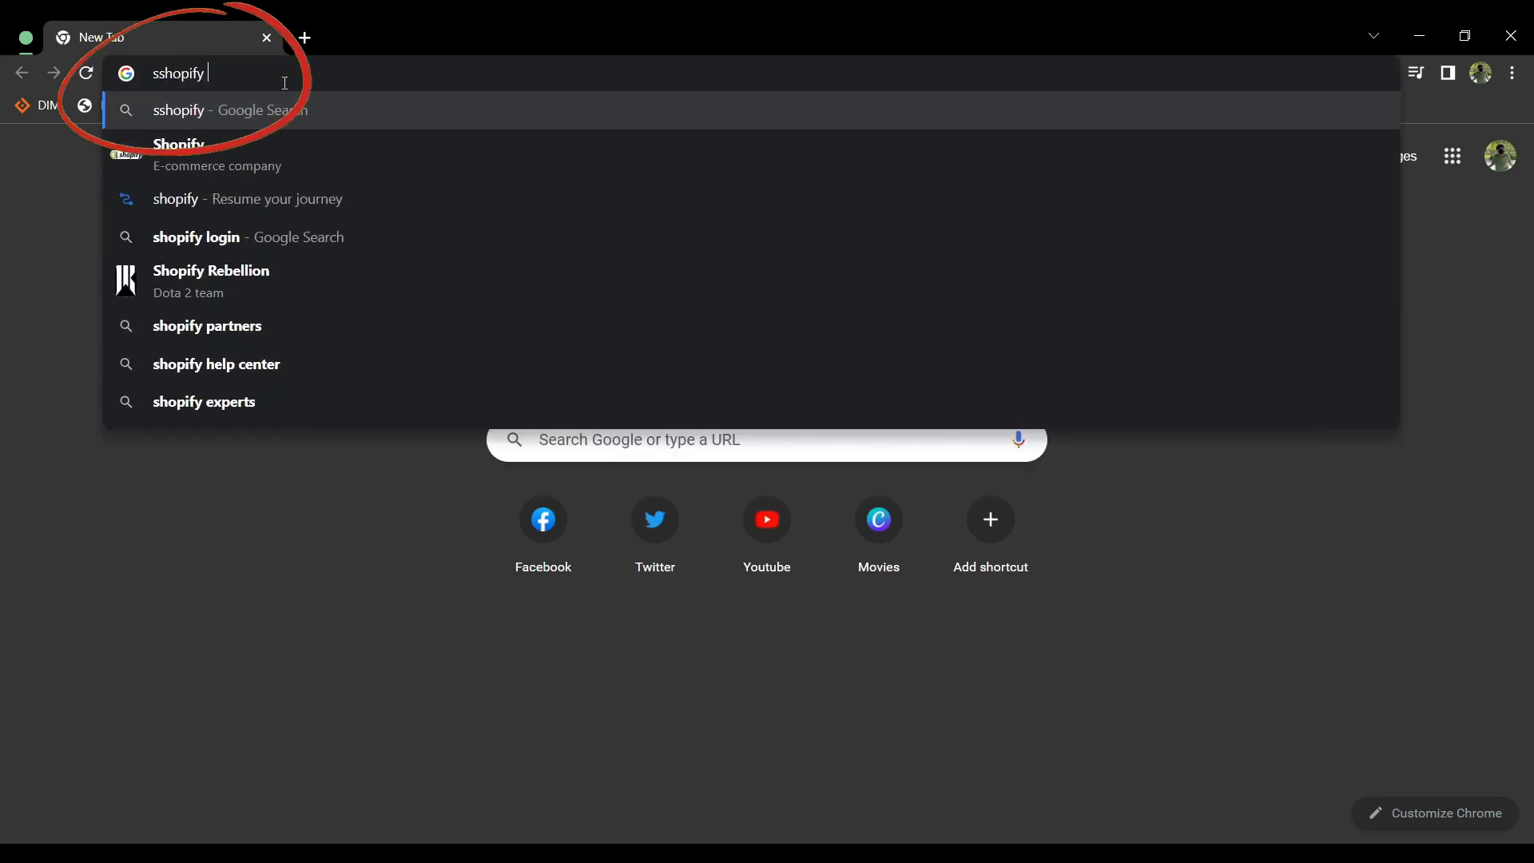
pyautogui.press('Return')
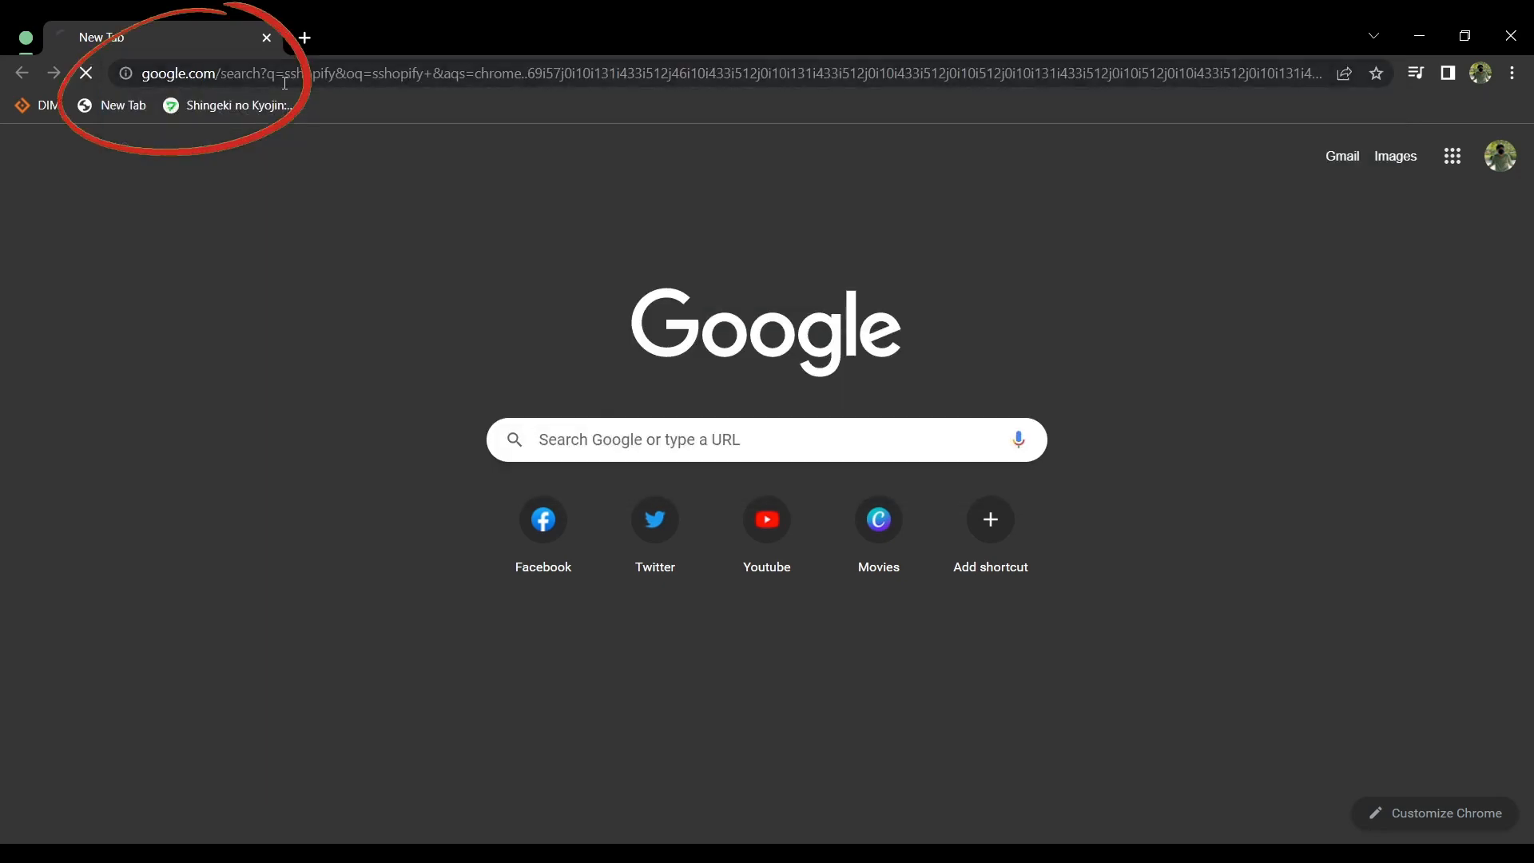
pyautogui.scroll(-5, 552, 246)
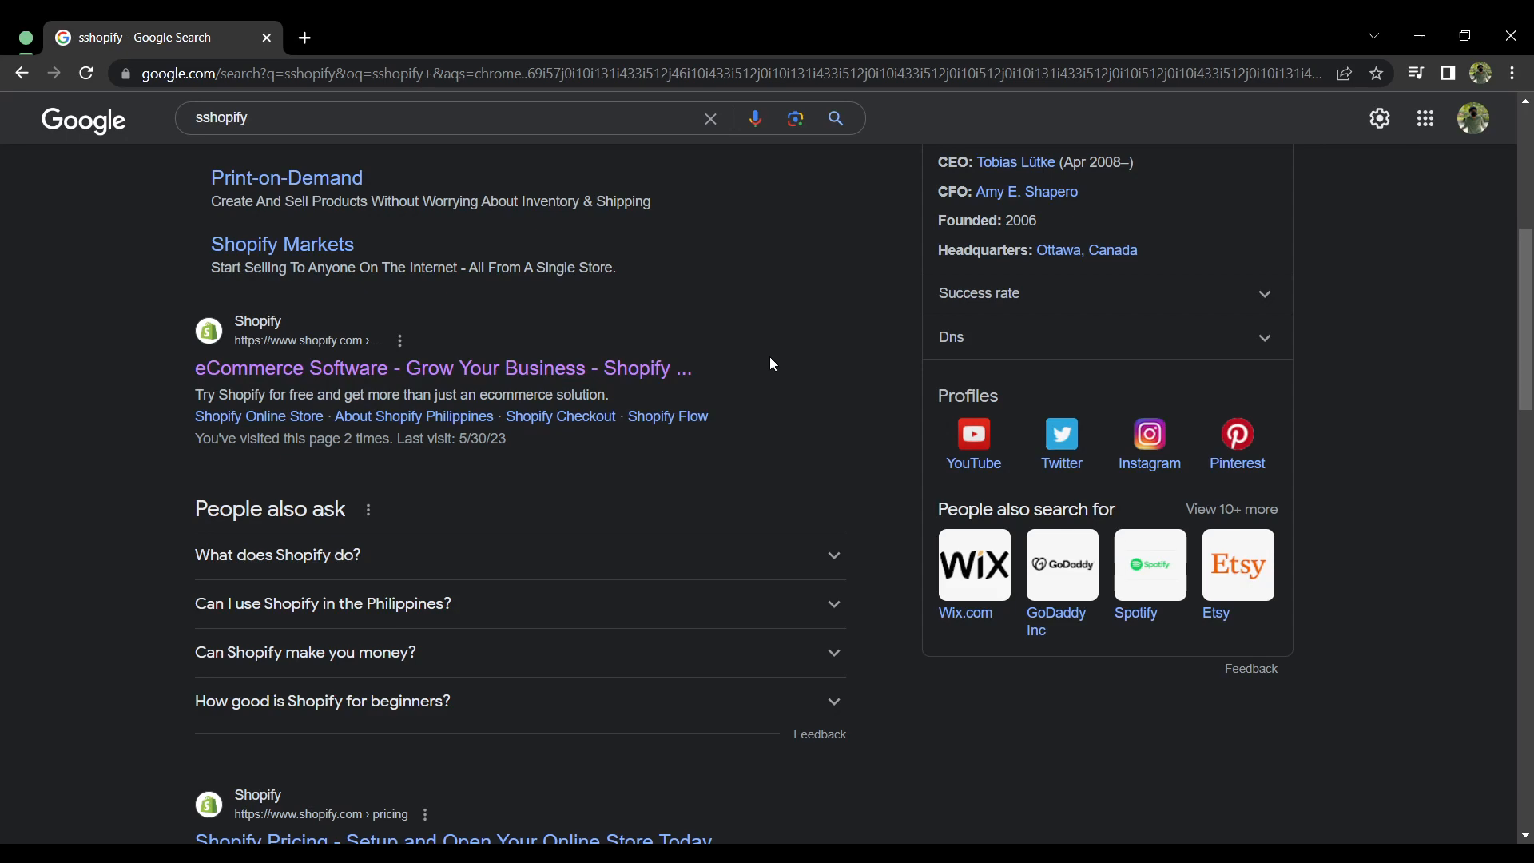
pyautogui.scroll(-5, 770, 358)
pyautogui.scroll(6, 764, 359)
pyautogui.scroll(-5, 763, 358)
pyautogui.scroll(5, 762, 356)
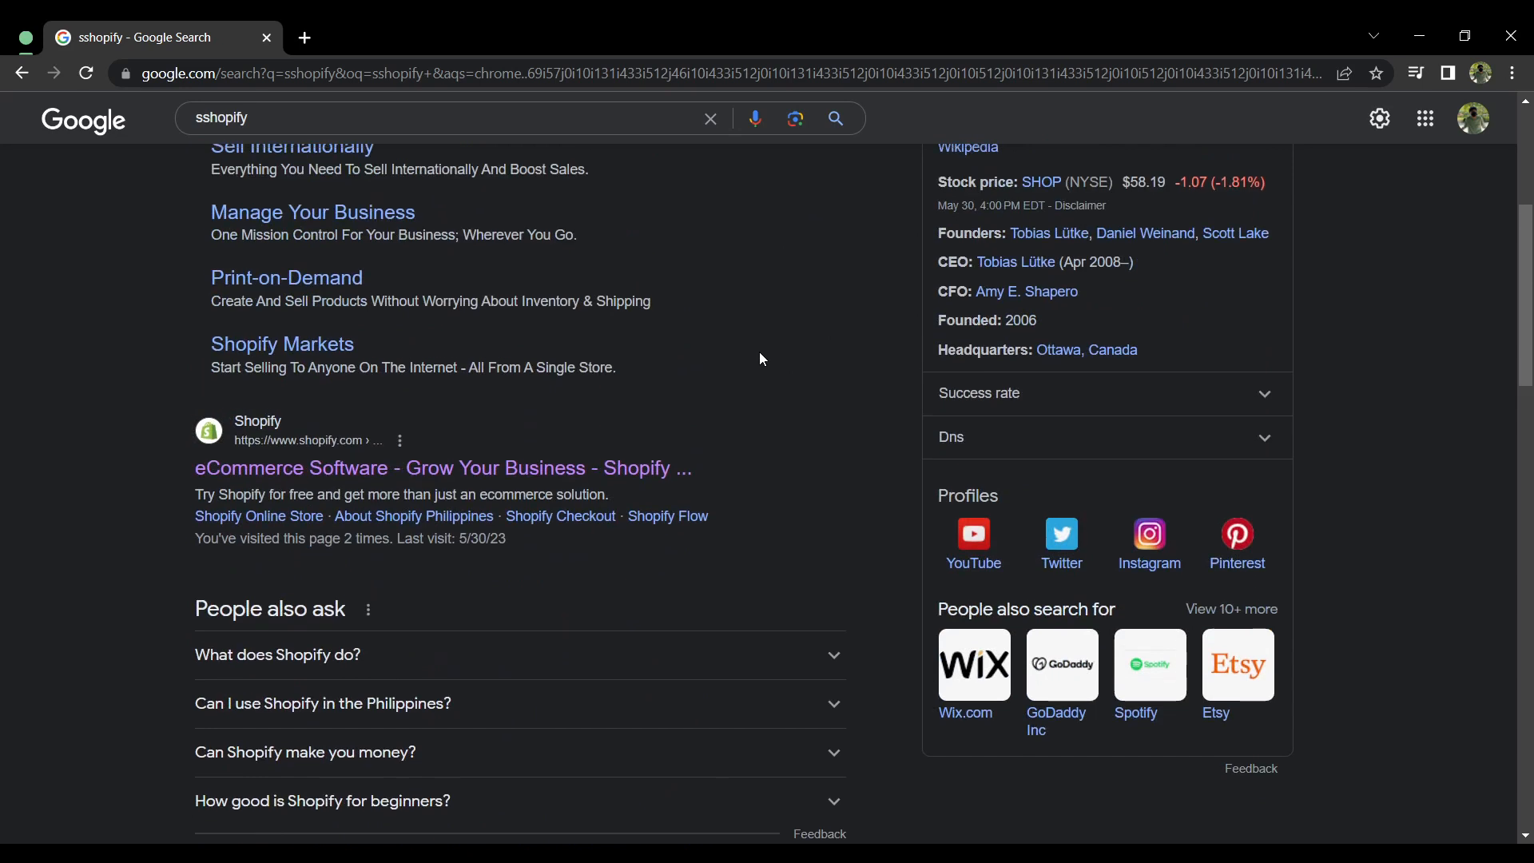
pyautogui.click(271, 36)
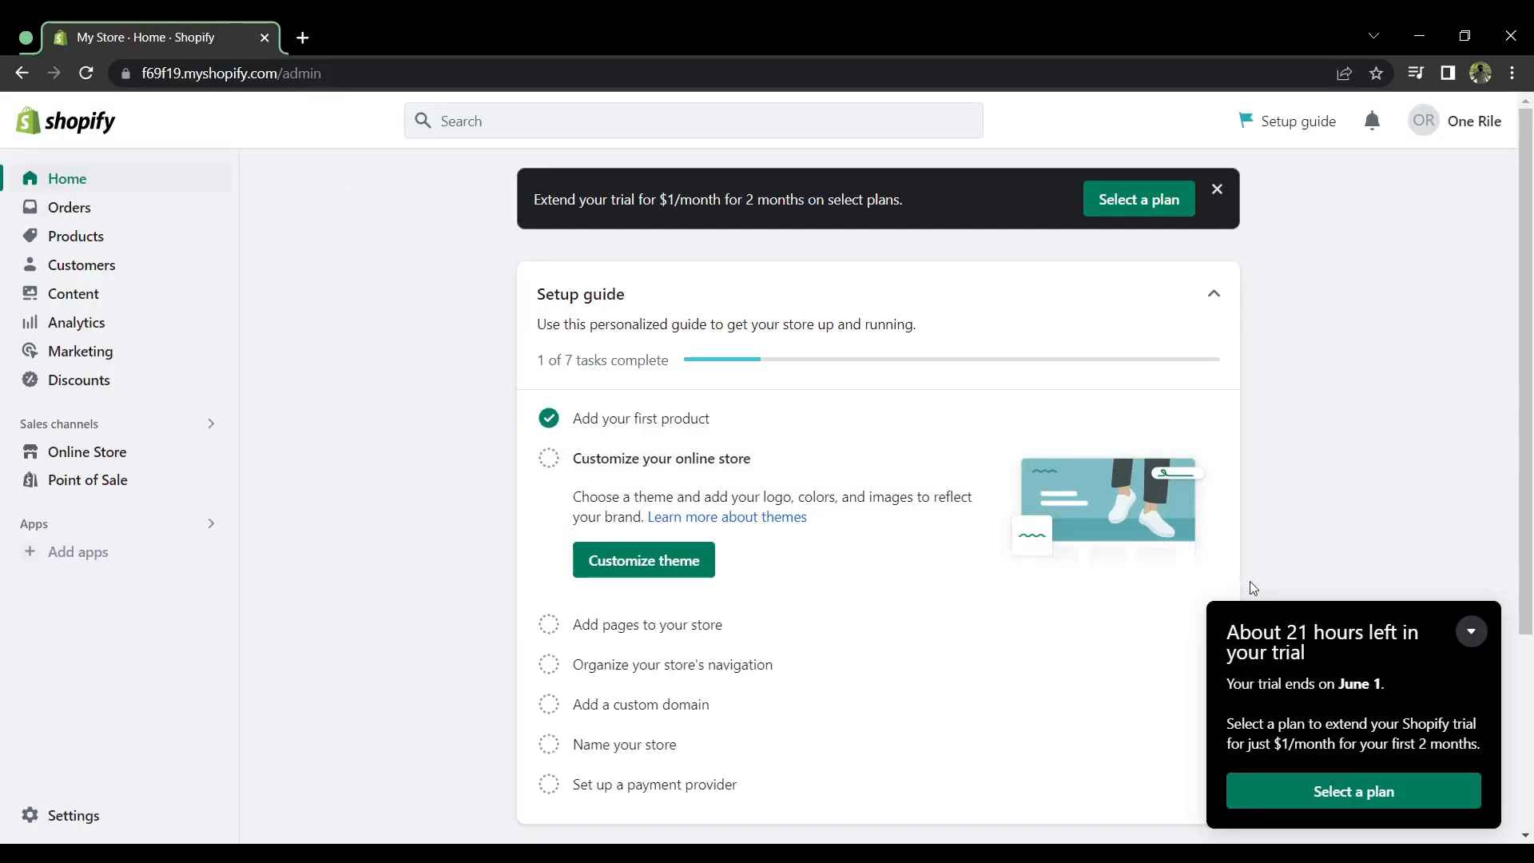
# - Collapse the trial notice and open the Shopify App Store from the recommended apps for the store
pyautogui.click(1471, 631)
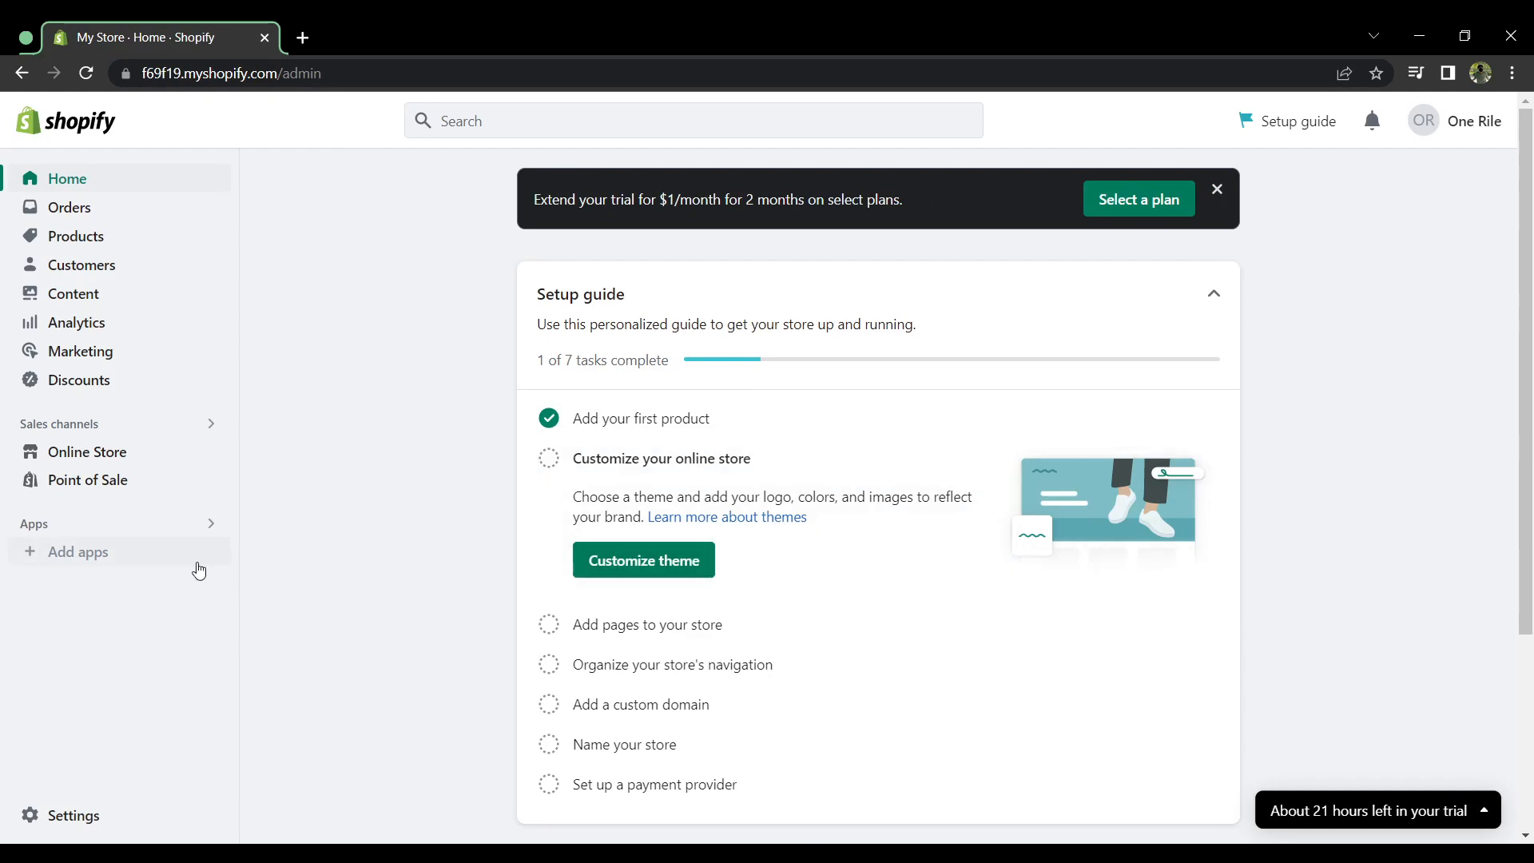
pyautogui.click(133, 563)
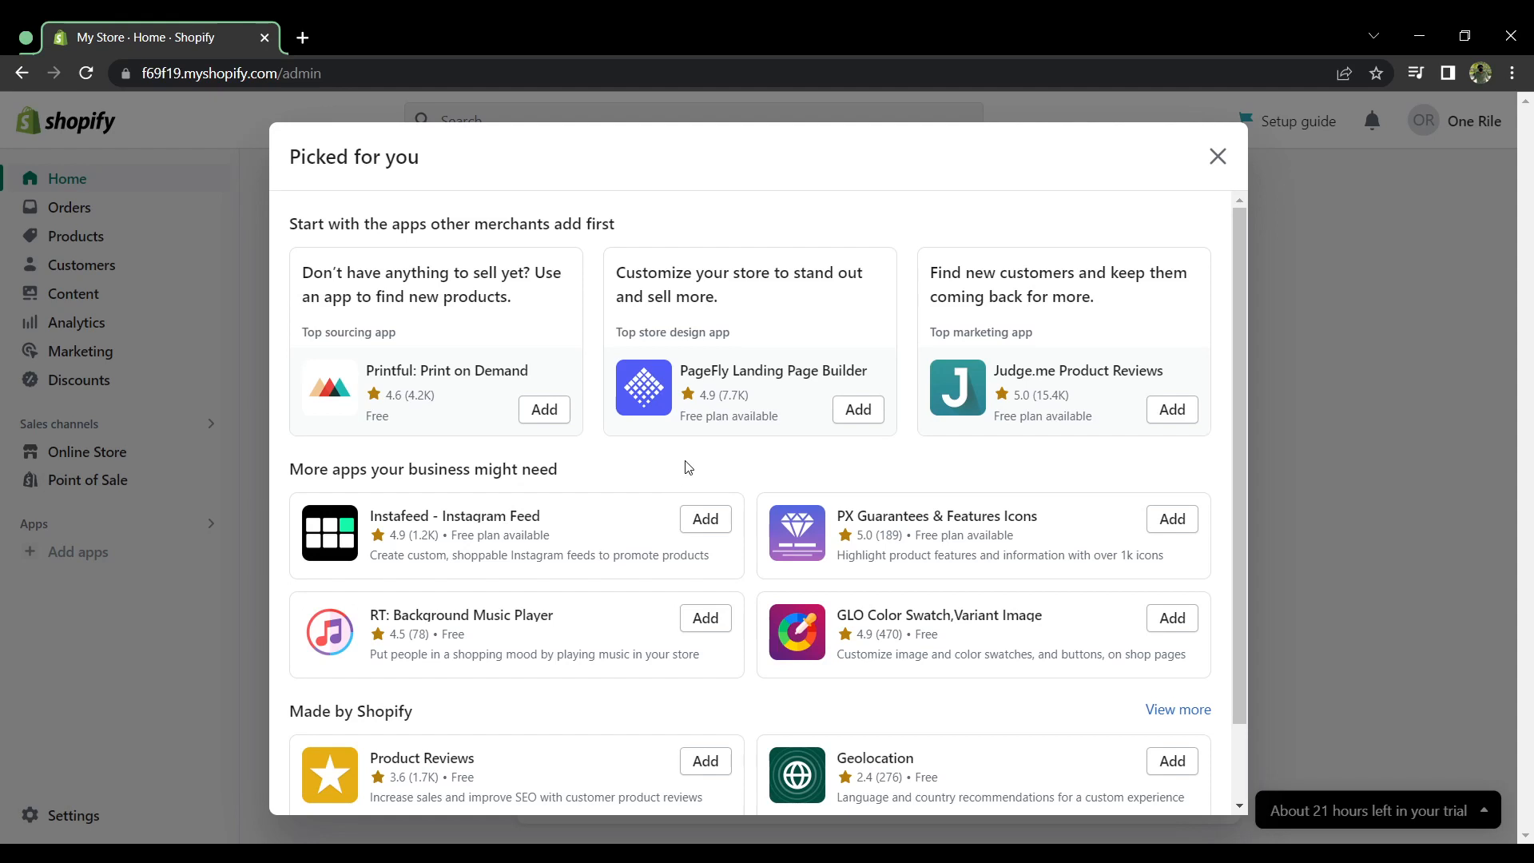
pyautogui.scroll(-1, 687, 469)
pyautogui.scroll(-1, 687, 468)
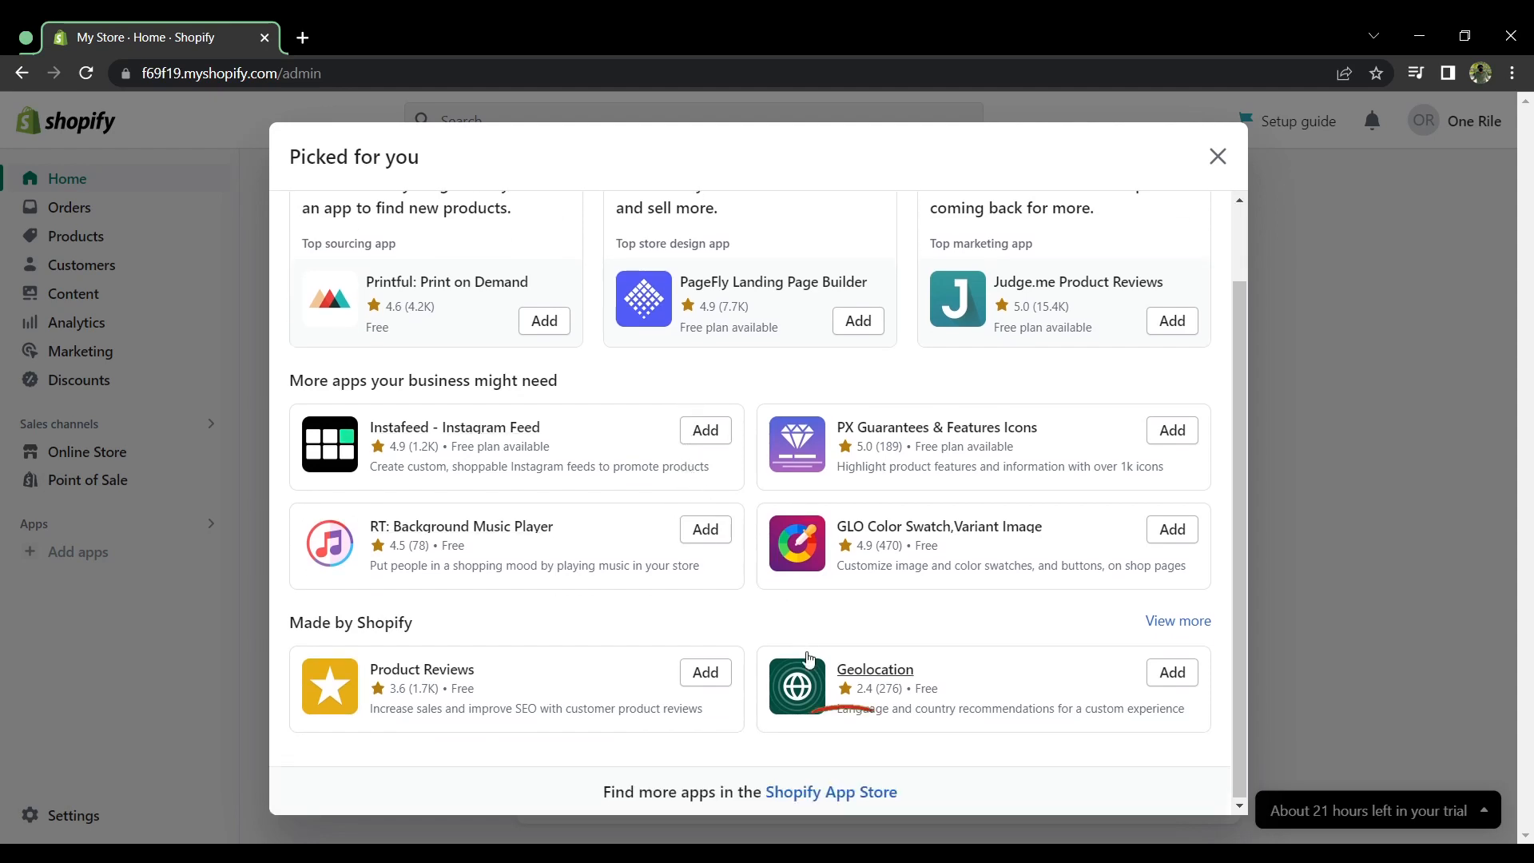
pyautogui.click(832, 799)
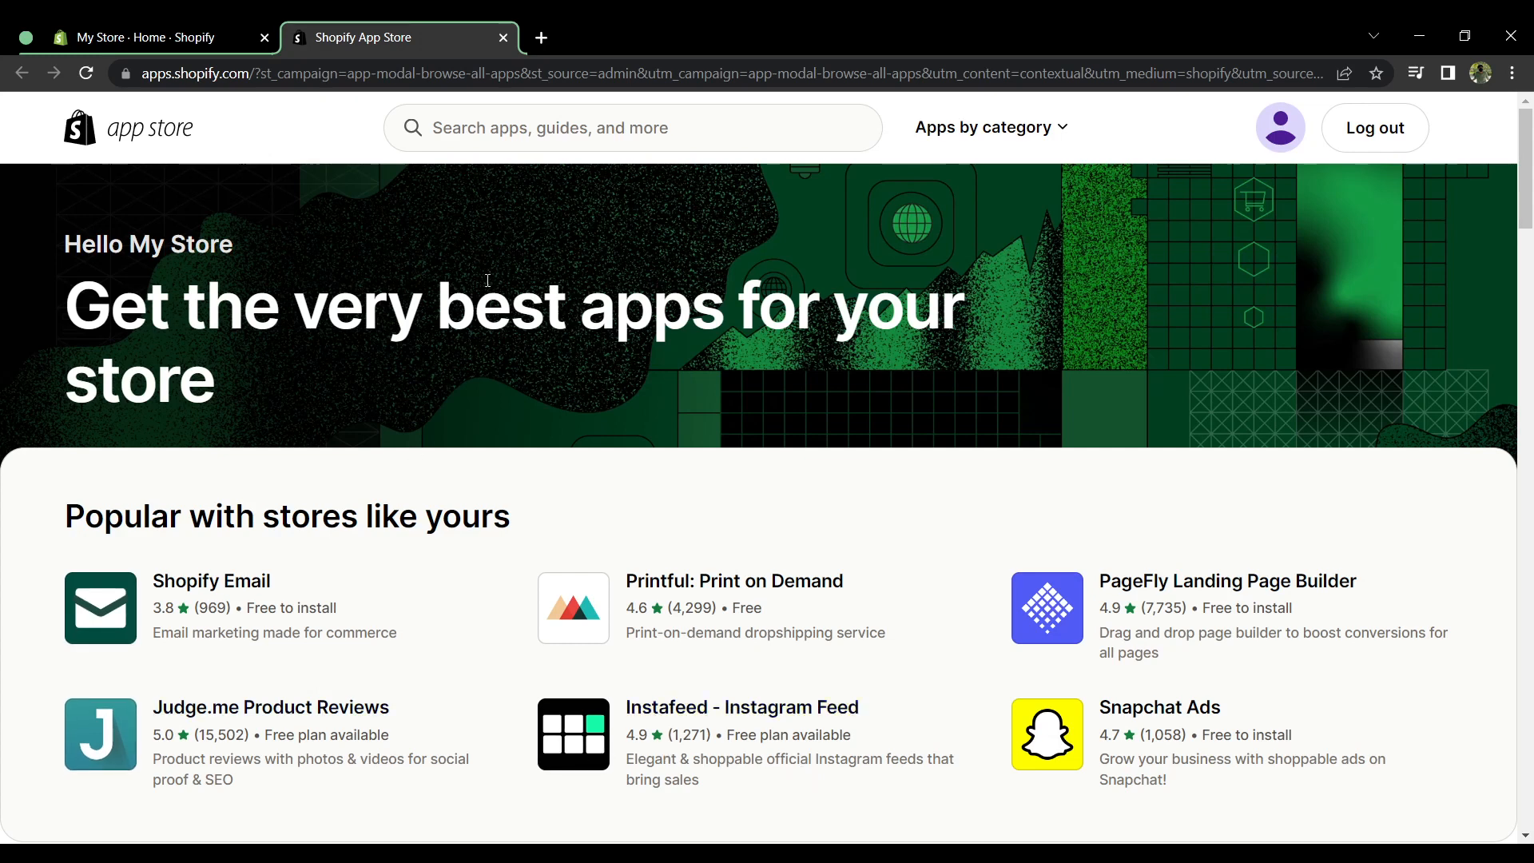
# - Search the app store for "cj dropshipping"
pyautogui.click(590, 141)
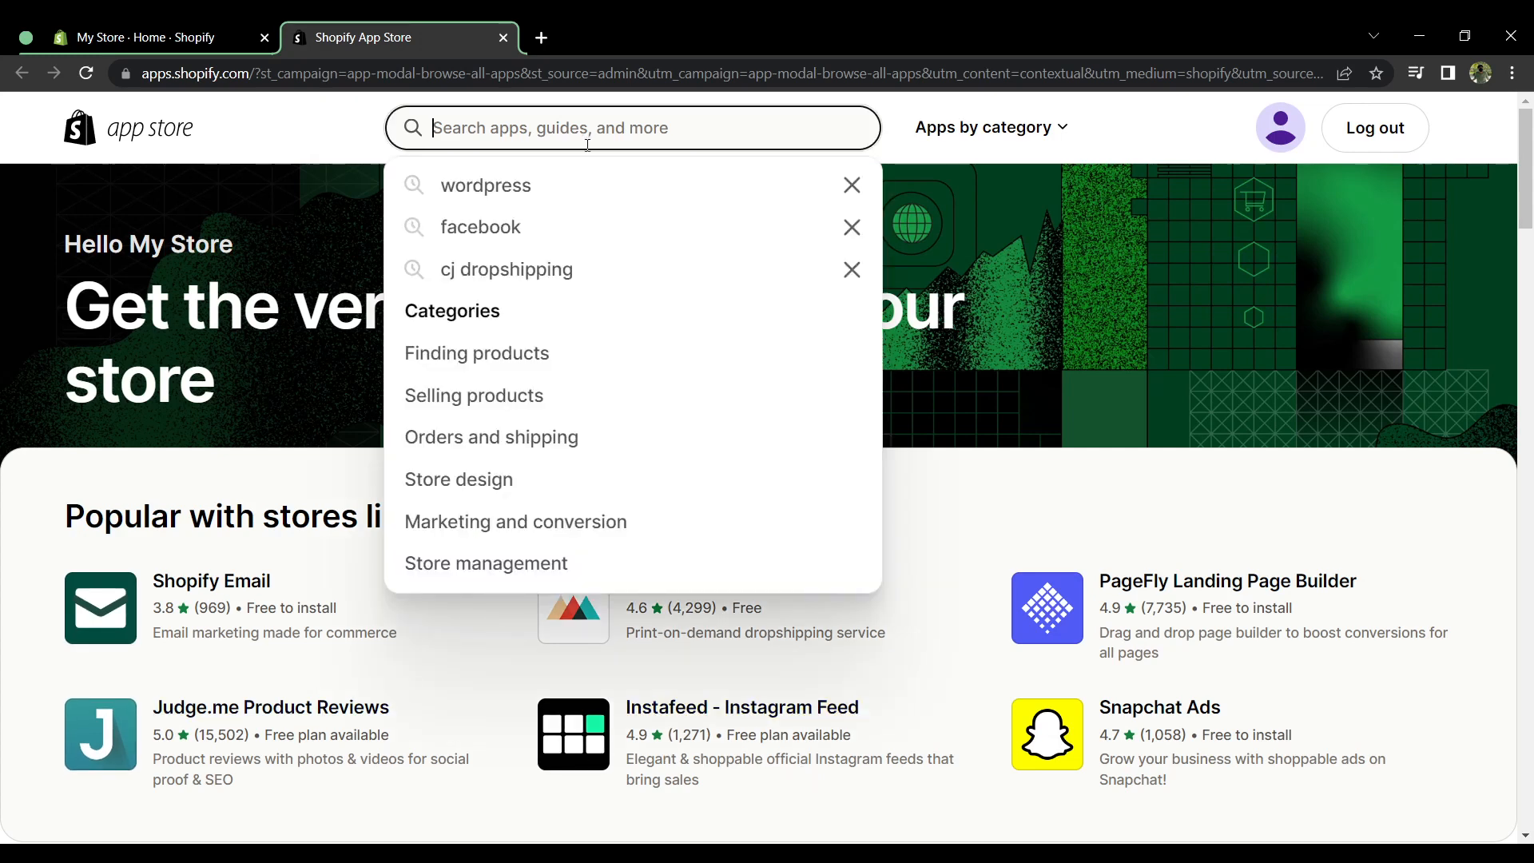
pyautogui.write('cj dropahipping')
pyautogui.press('Return')
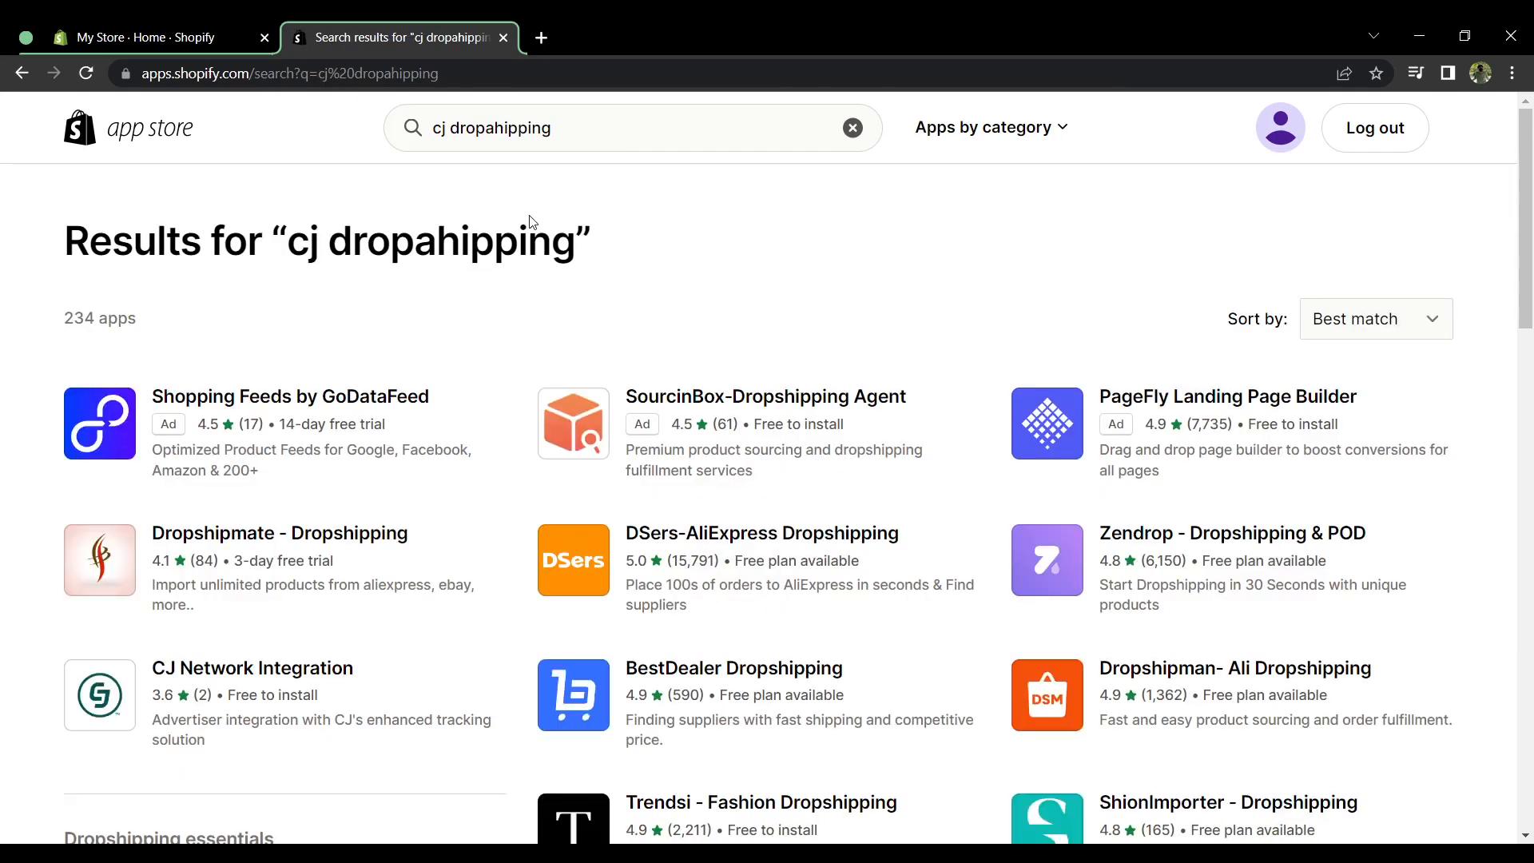
pyautogui.click(496, 128)
pyautogui.click(502, 180)
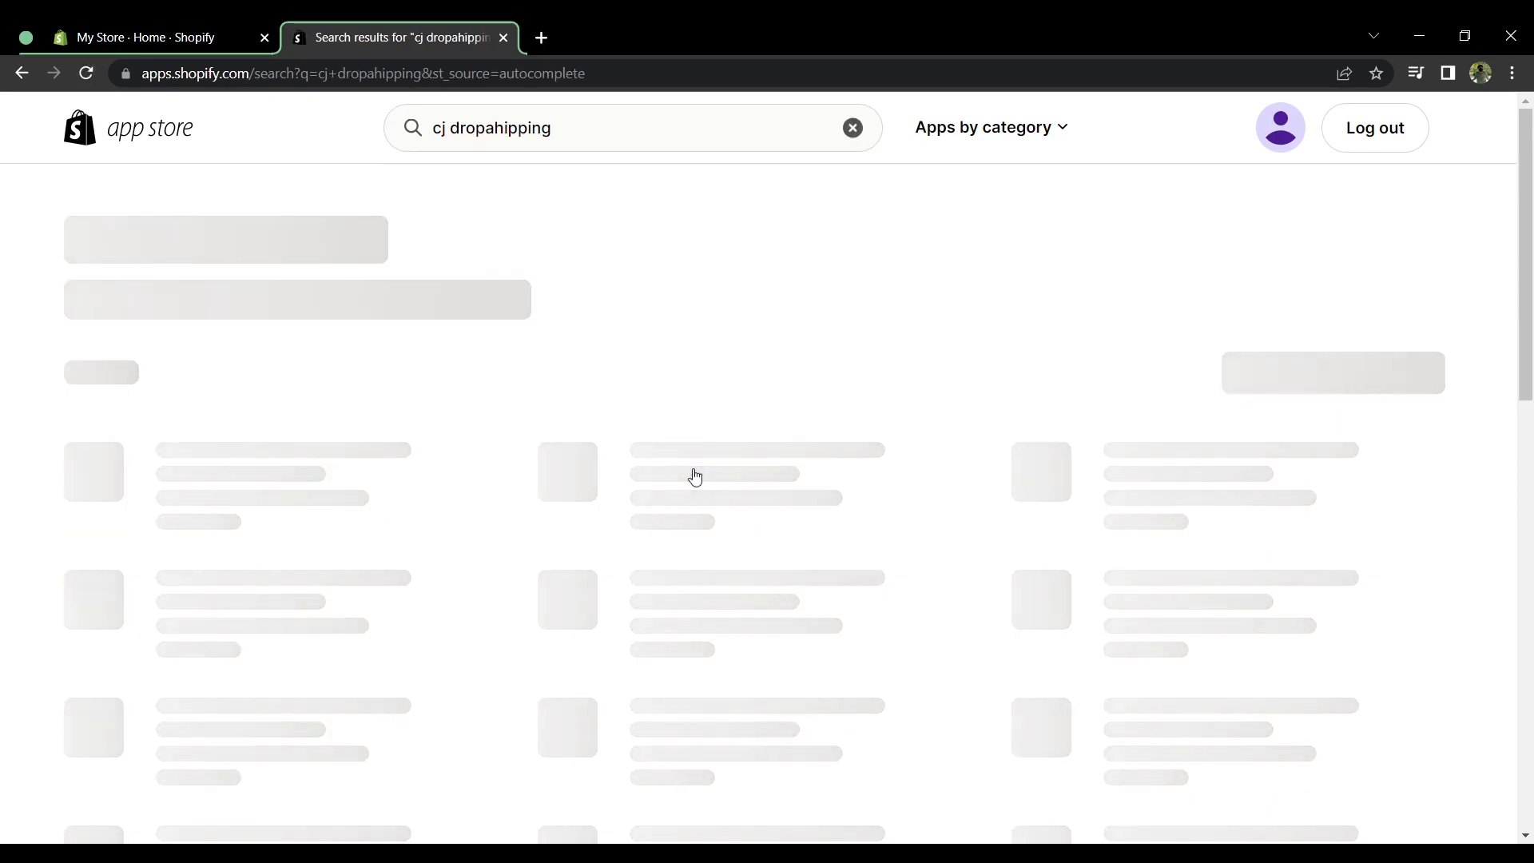
pyautogui.click(497, 128)
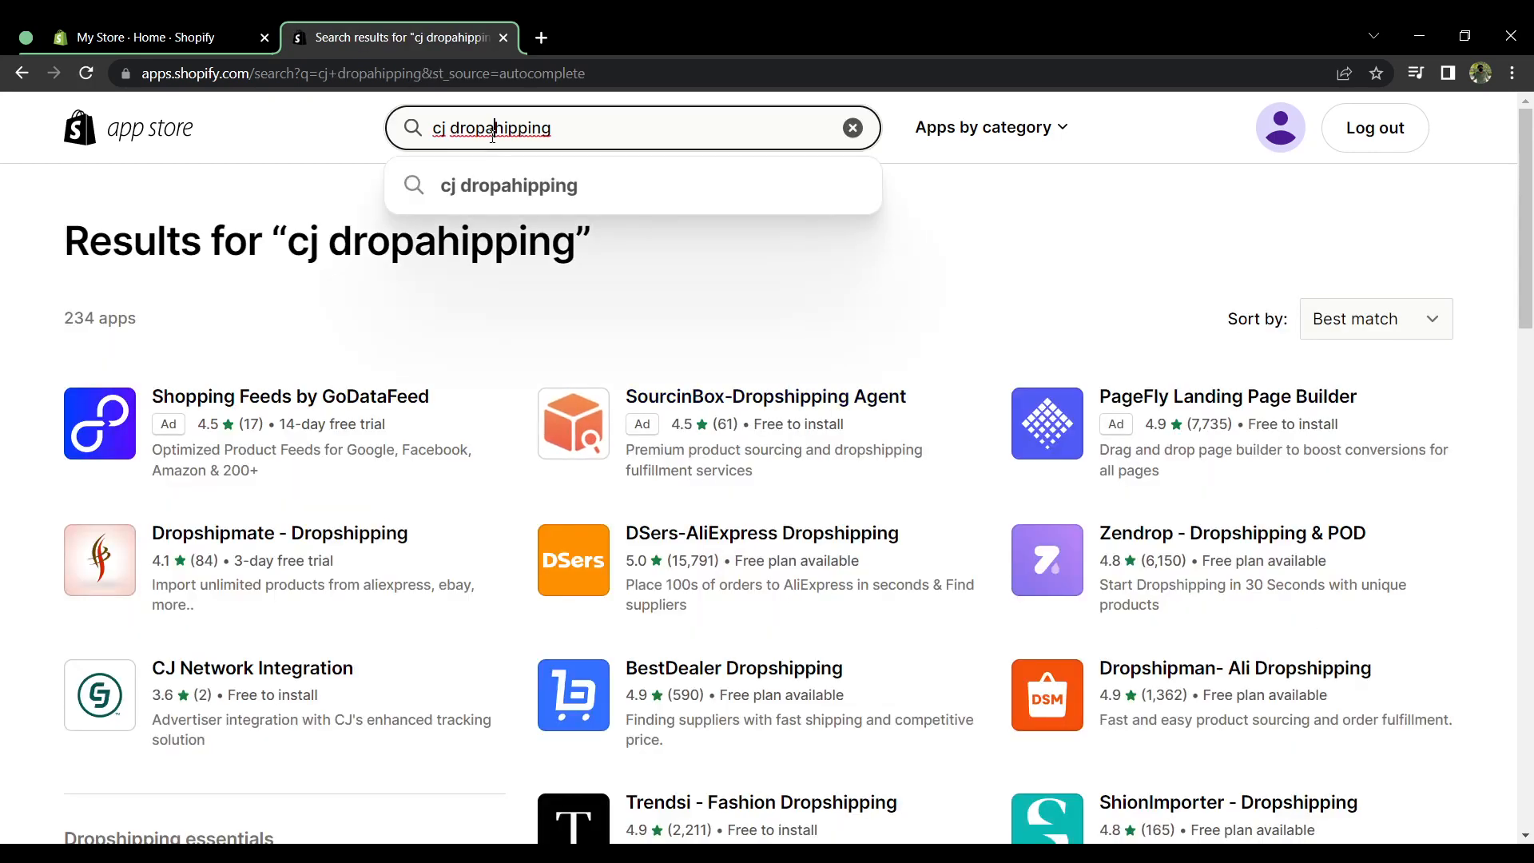
pyautogui.press('BackSpace')
pyautogui.write('s')
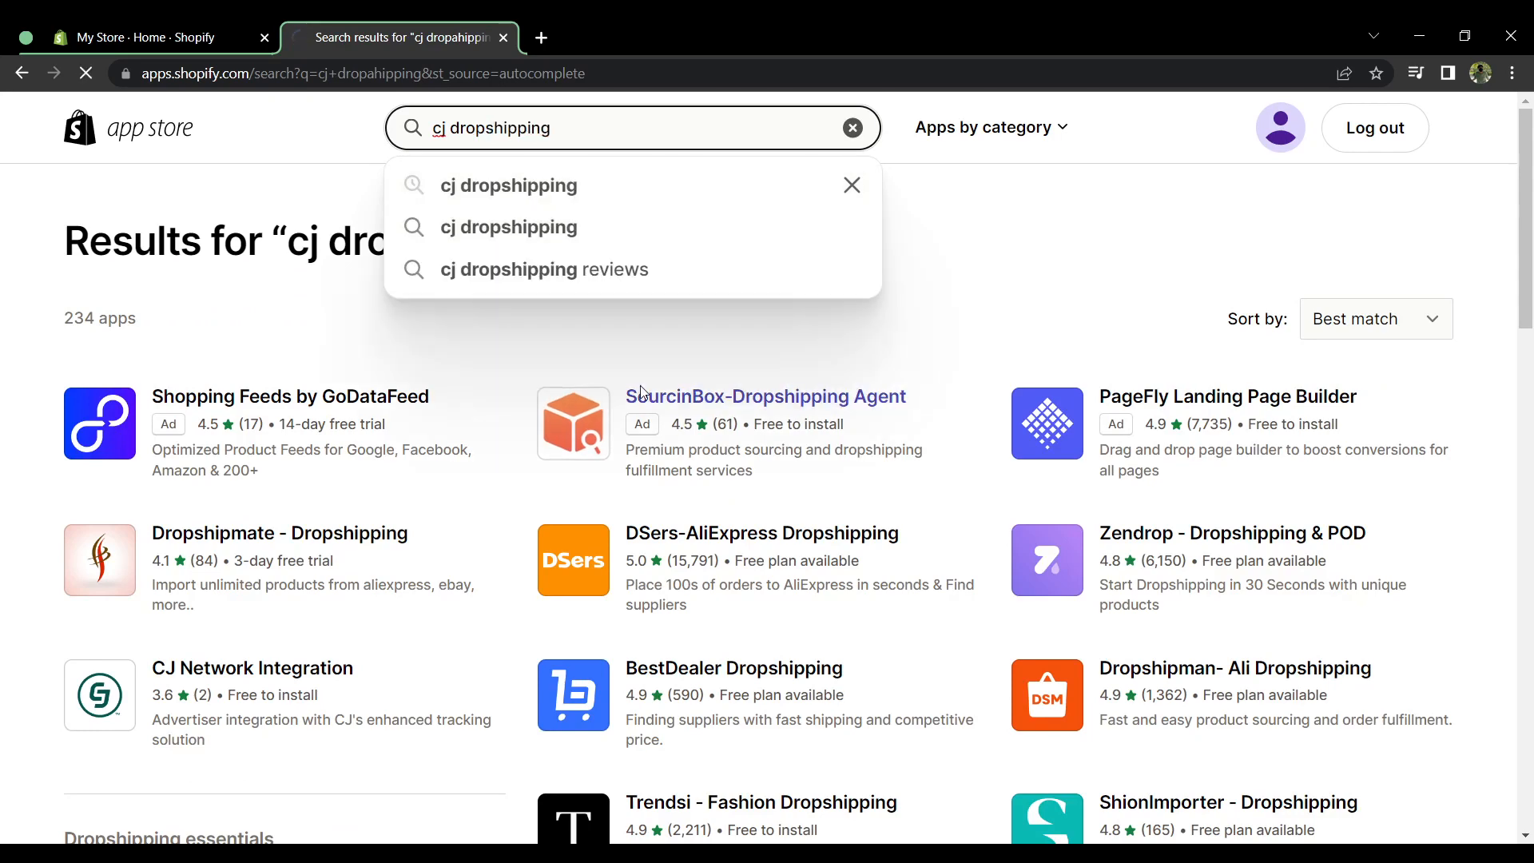
pyautogui.press('Return')
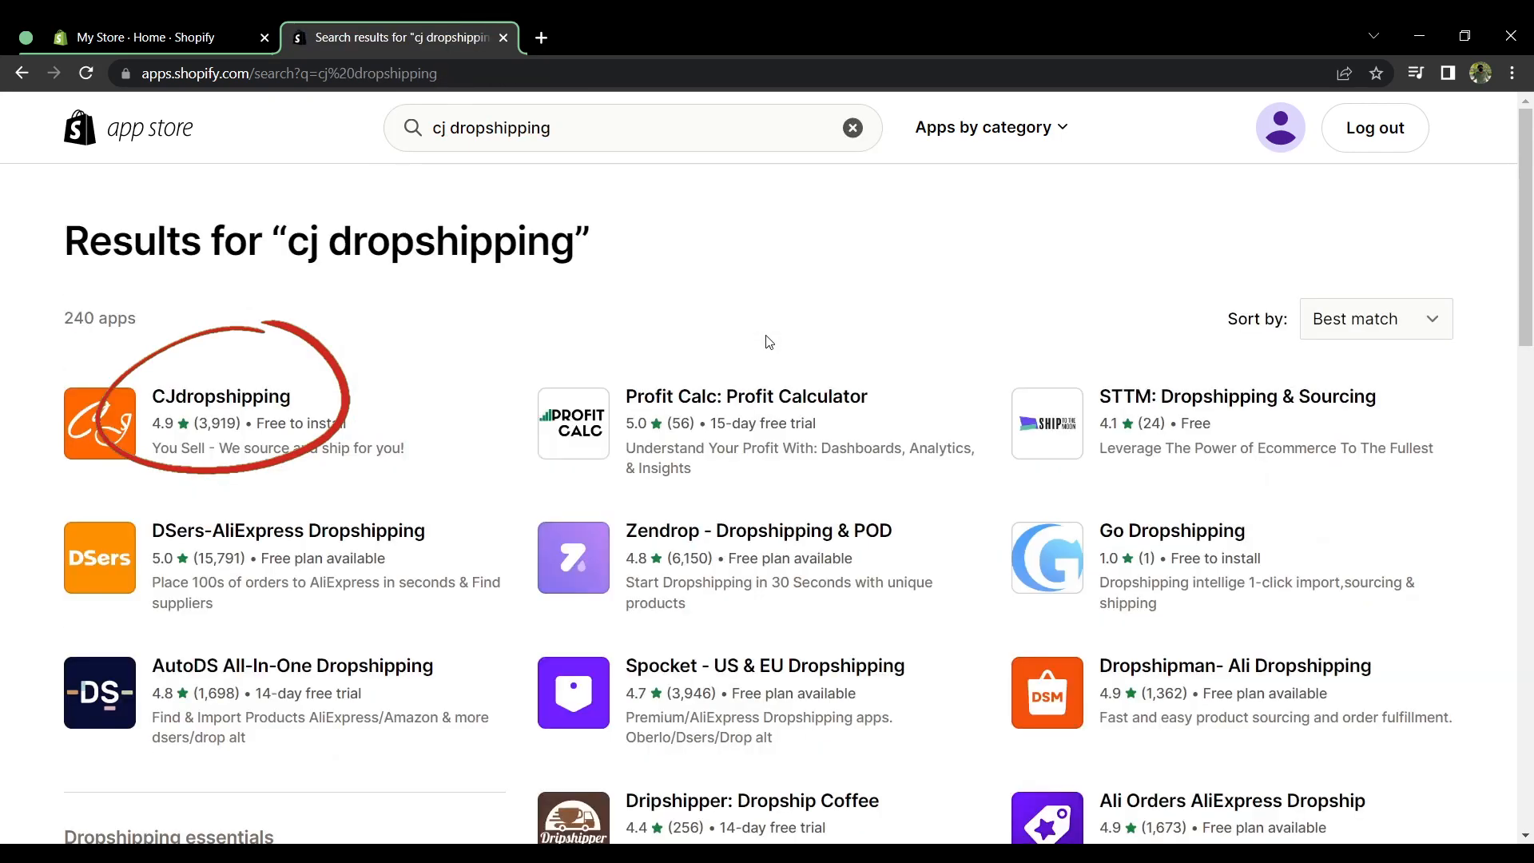
# - Add the CJdropshipping app from the search results and approve its installation on the store
pyautogui.click(303, 401)
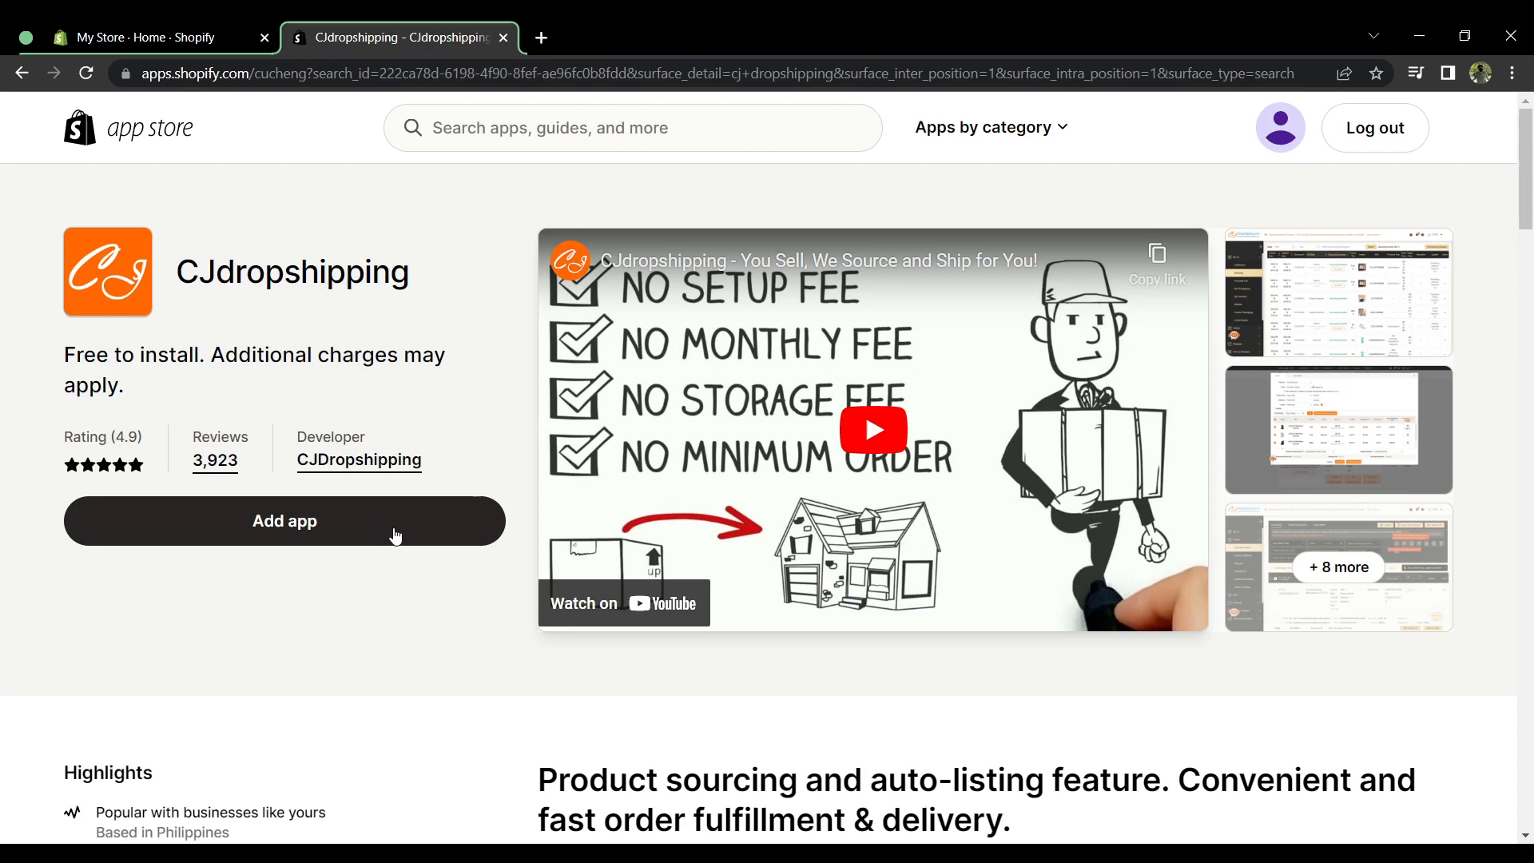
pyautogui.click(436, 521)
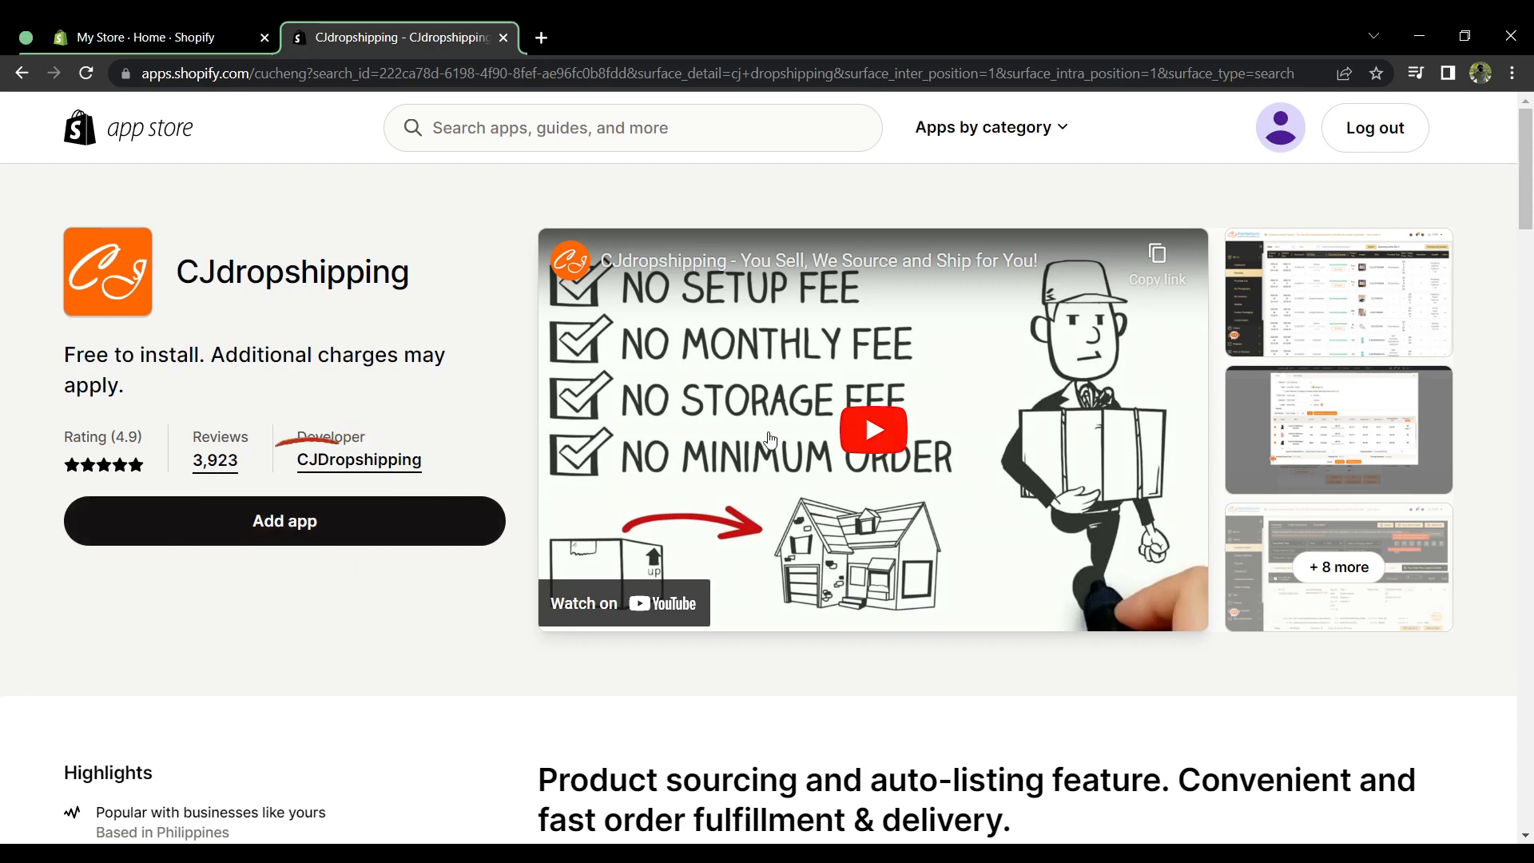
pyautogui.click(391, 526)
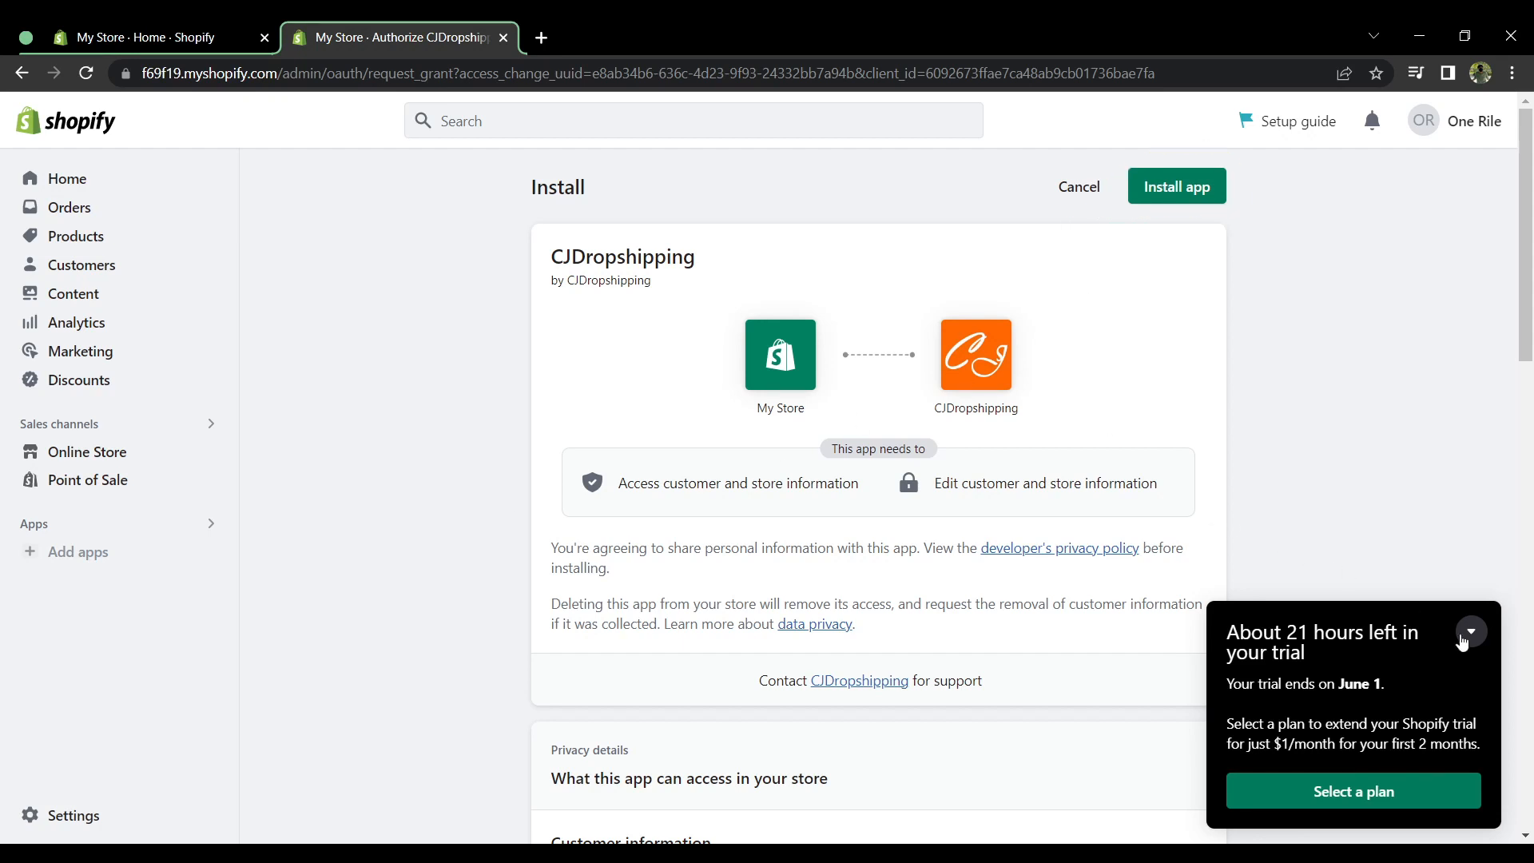
pyautogui.click(1471, 631)
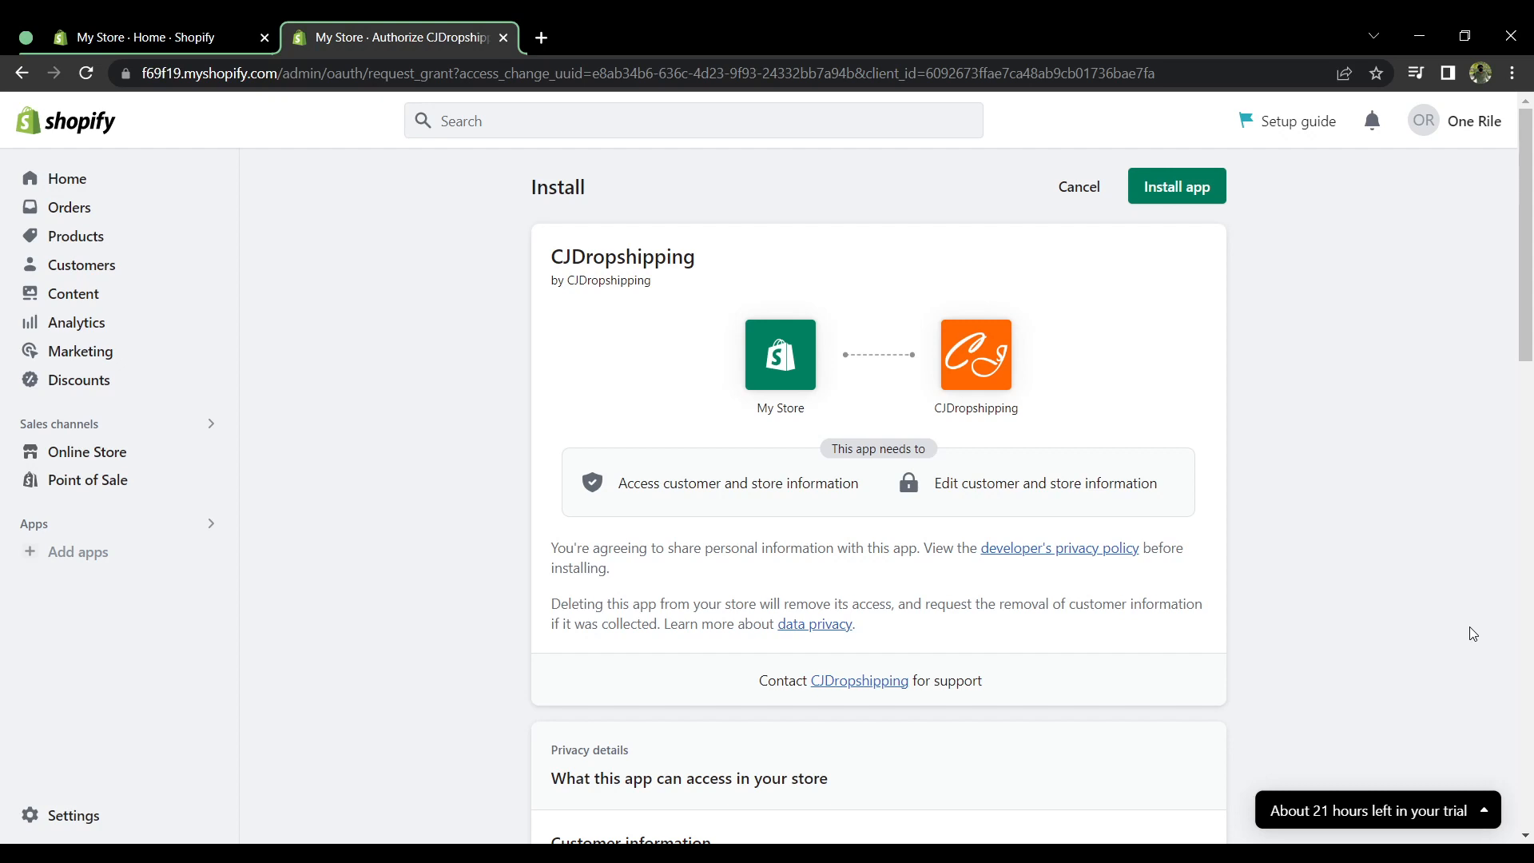
pyautogui.click(1214, 189)
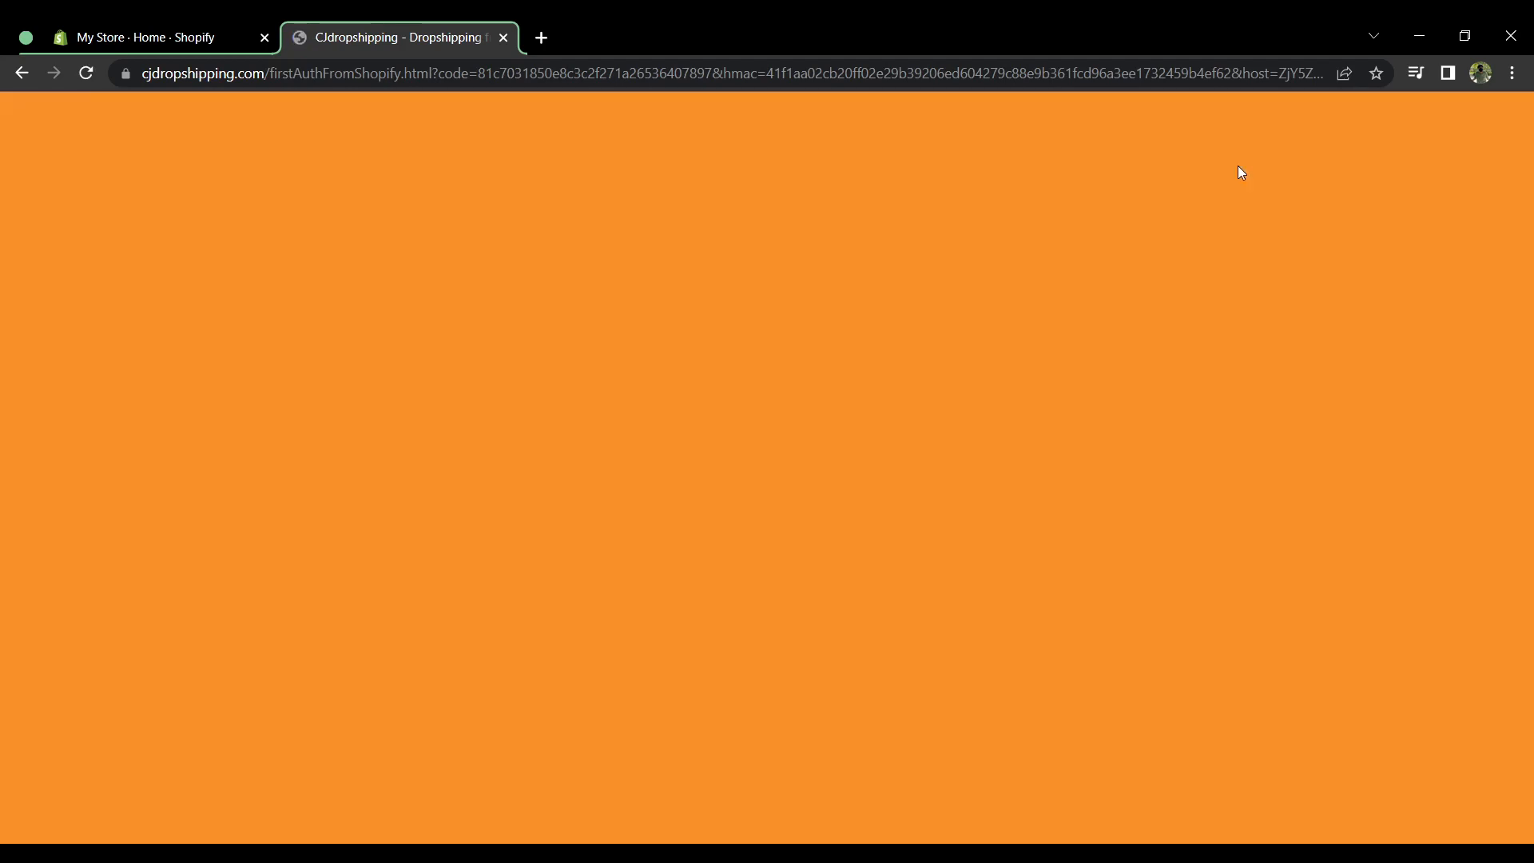
# - Authorize the store for the previously logged-in CJ account, accepting the Store Authorization Agreement, and dismiss the assistant dialog
pyautogui.click(959, 532)
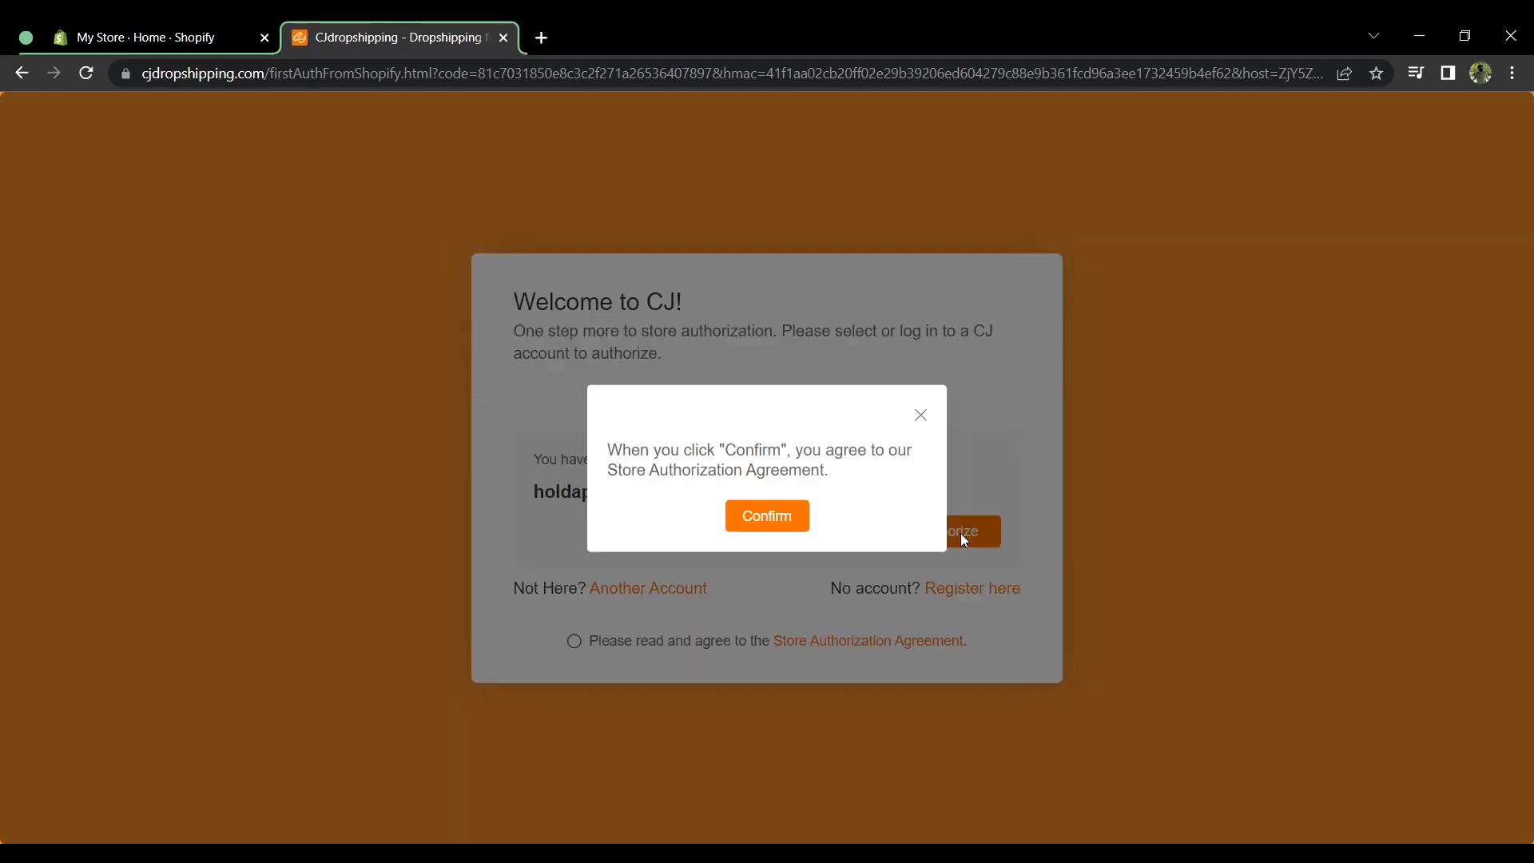
pyautogui.click(773, 516)
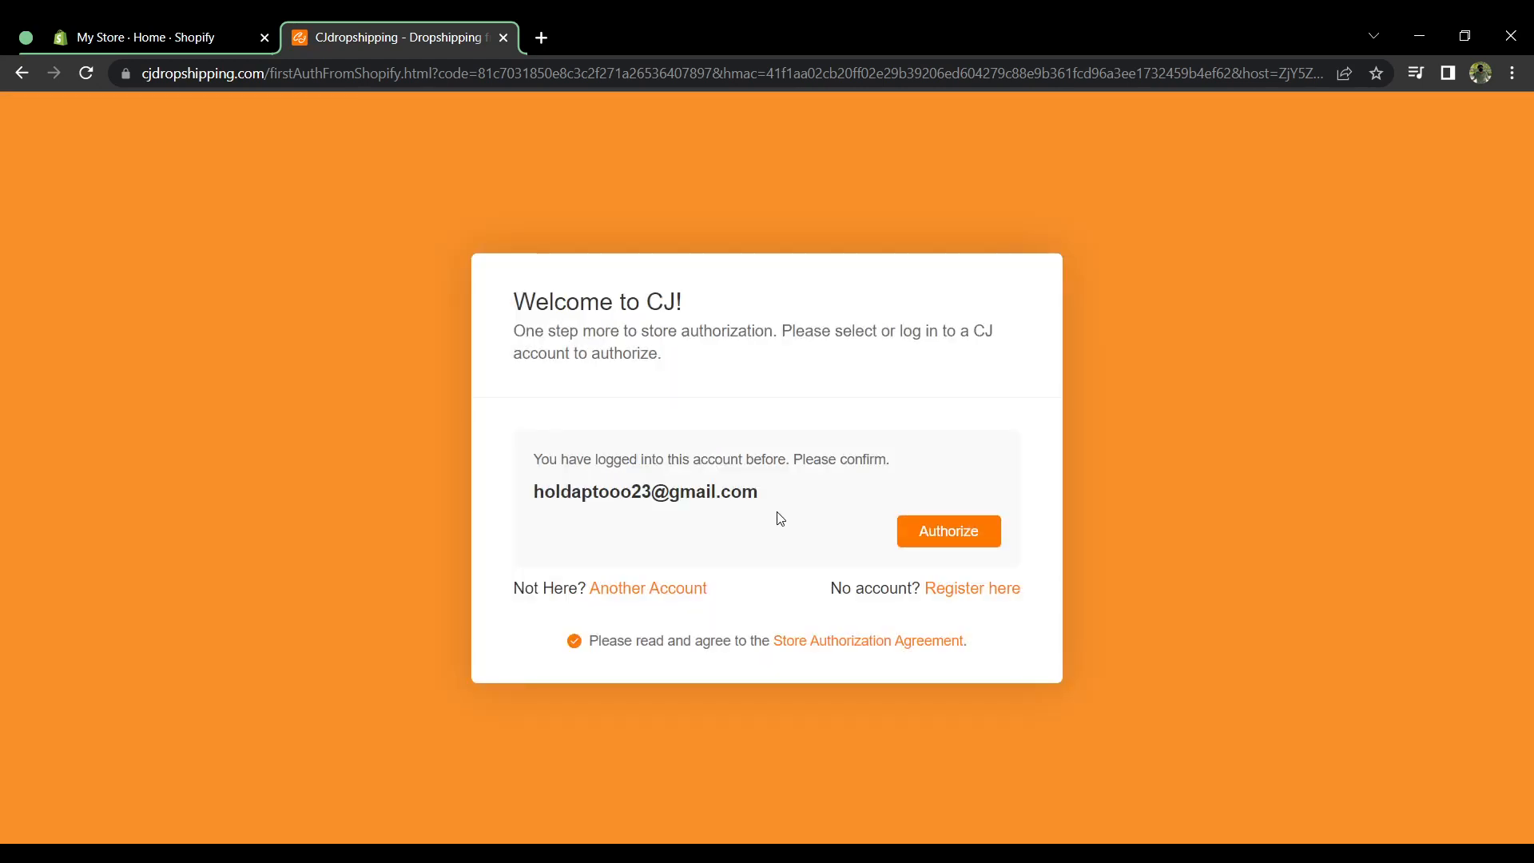
pyautogui.click(924, 533)
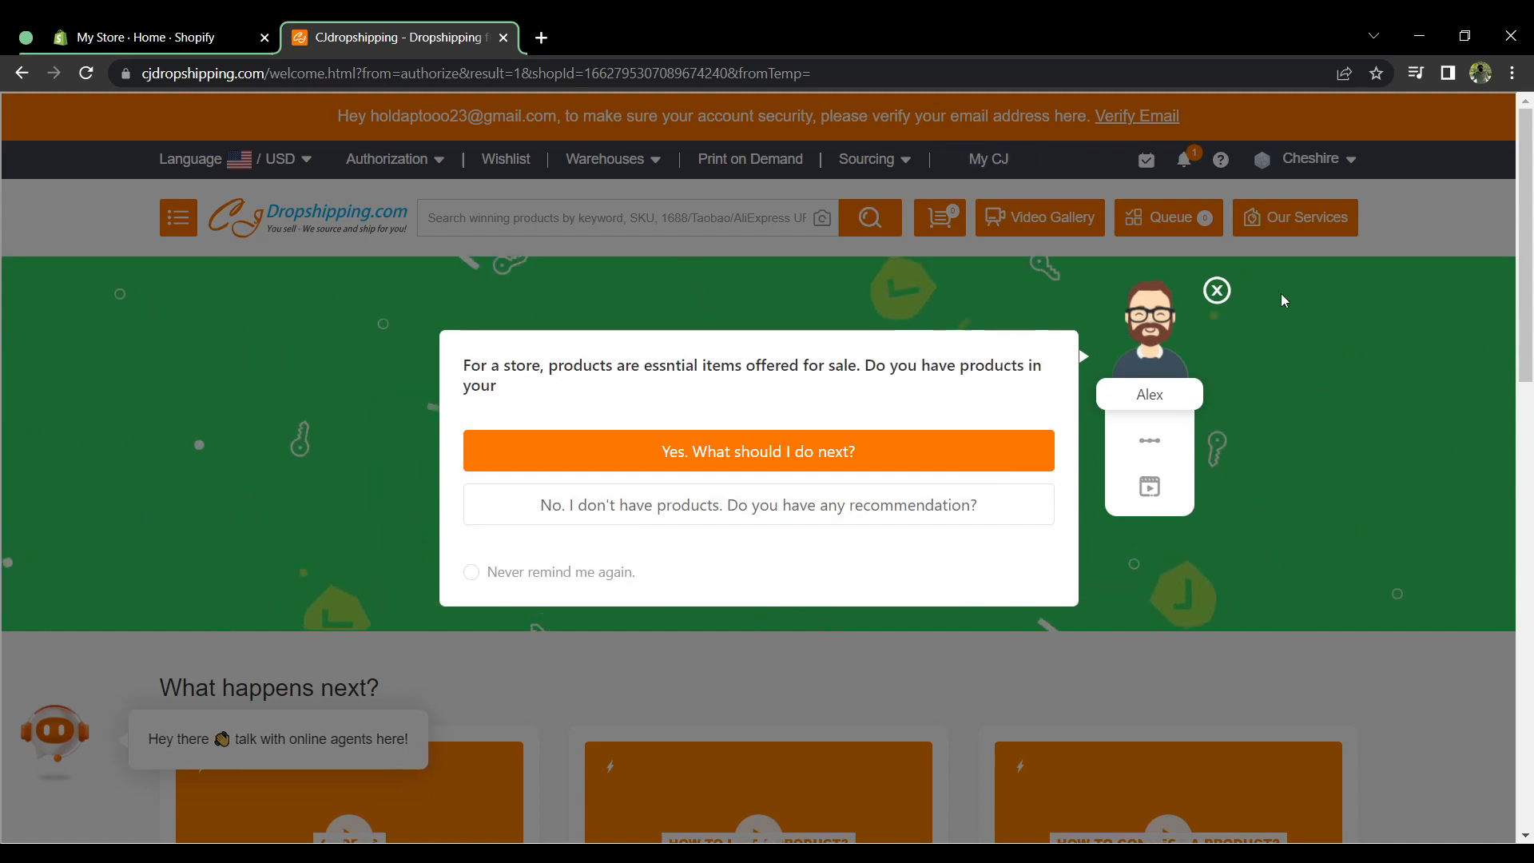
pyautogui.click(1217, 299)
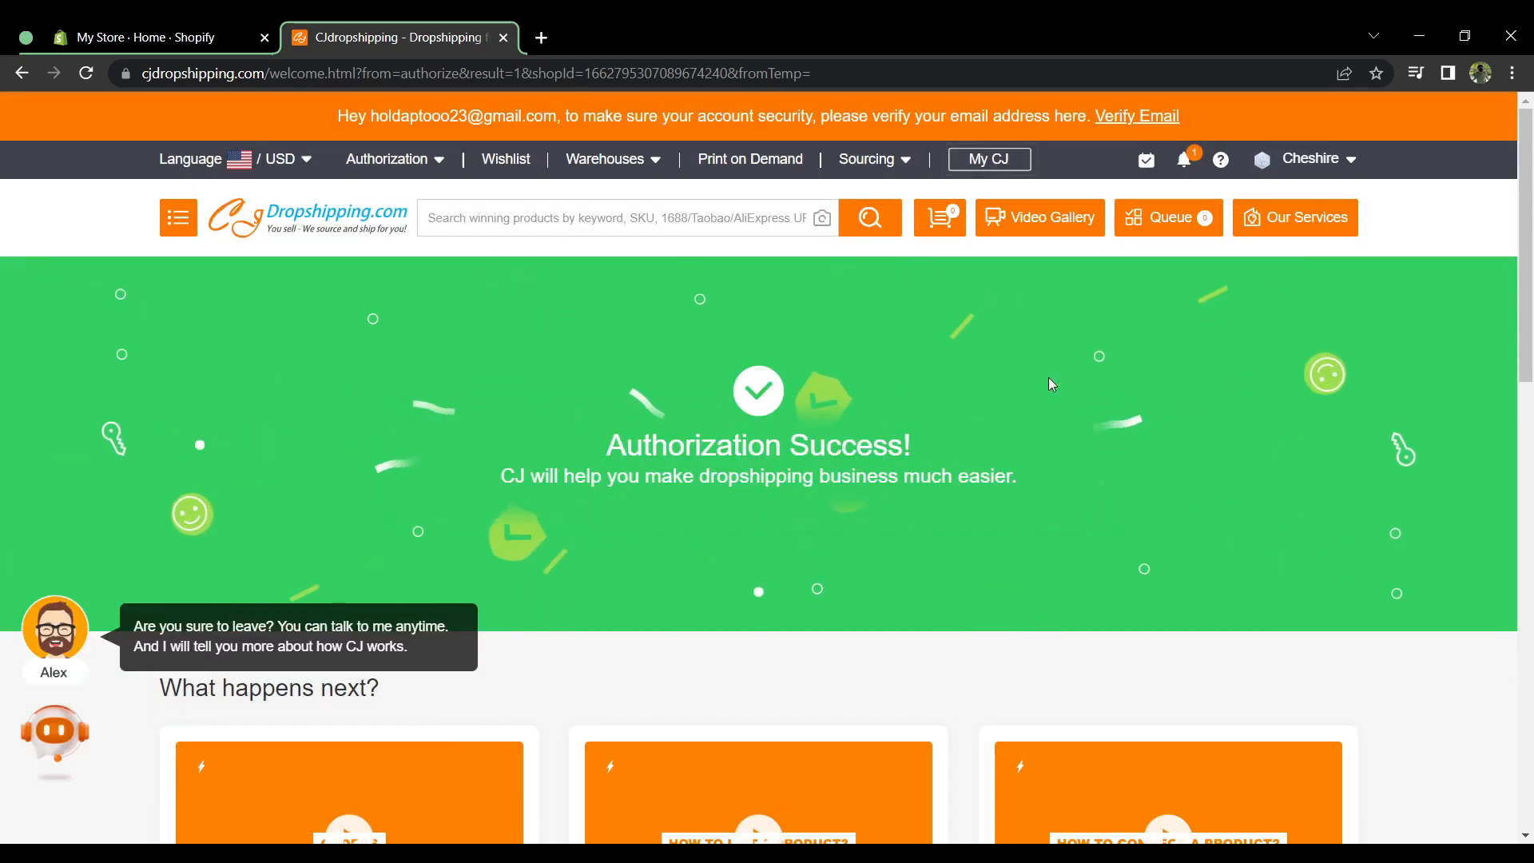
# - Return to the Shopify admin, search it for "cj" to open the CJDropshipping app, and dismiss the assistant dialog there
pyautogui.click(202, 40)
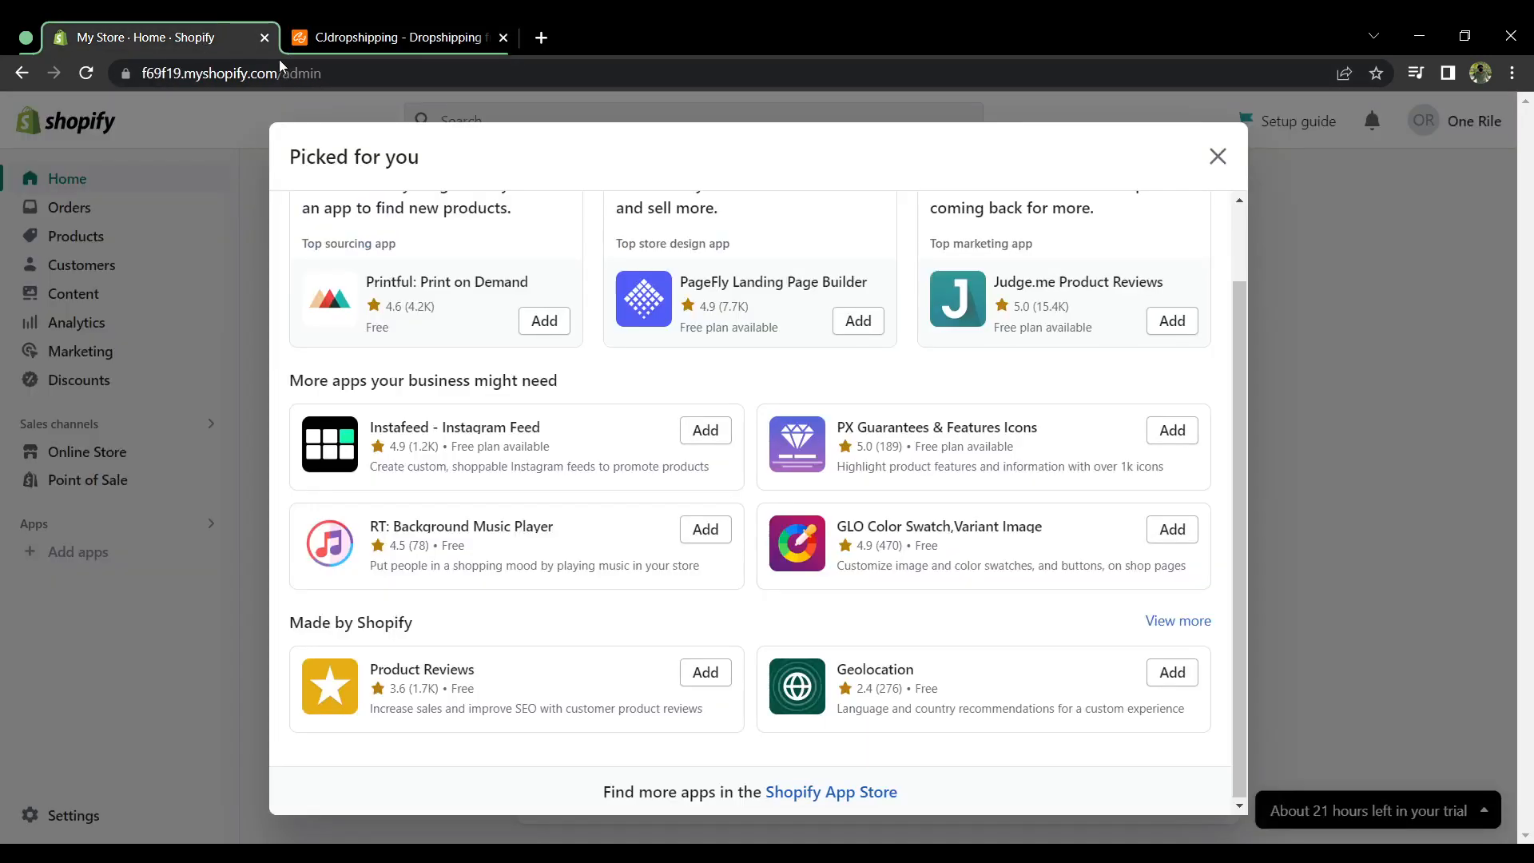
pyautogui.click(1218, 157)
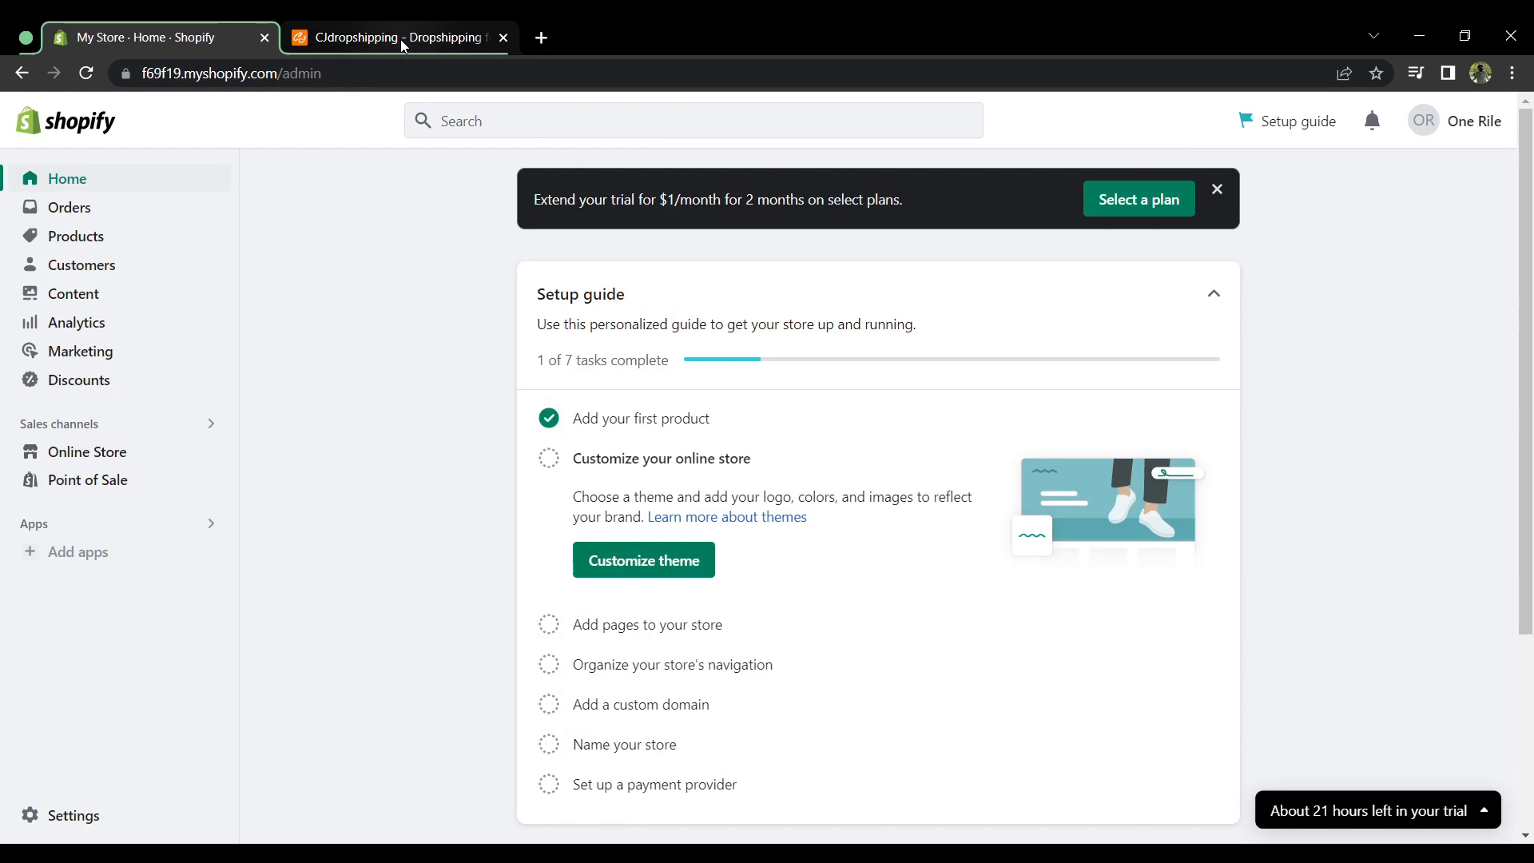
pyautogui.click(549, 118)
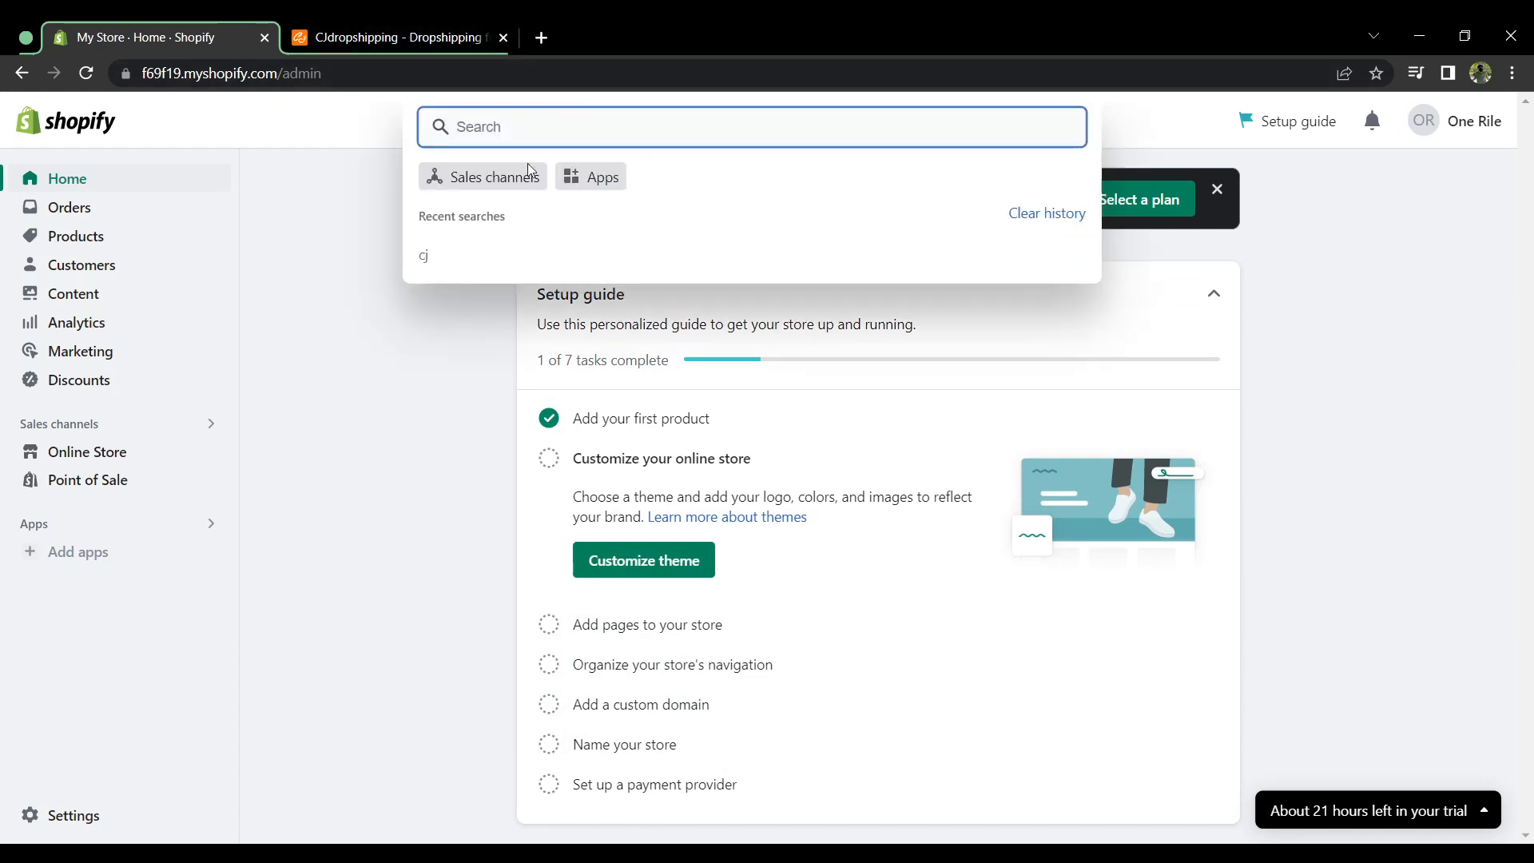
pyautogui.write('cj')
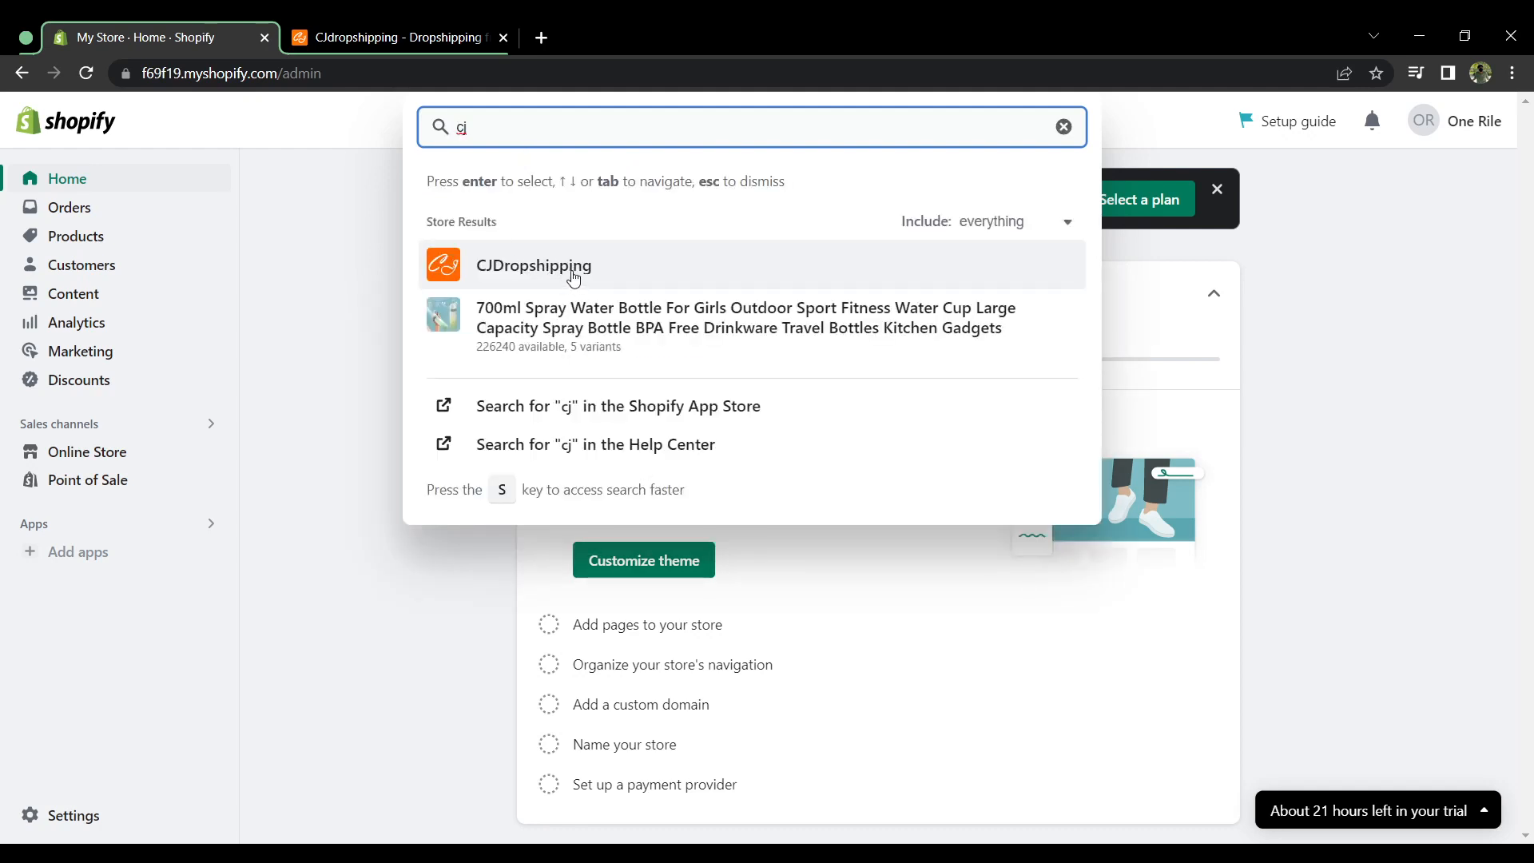
pyautogui.click(494, 268)
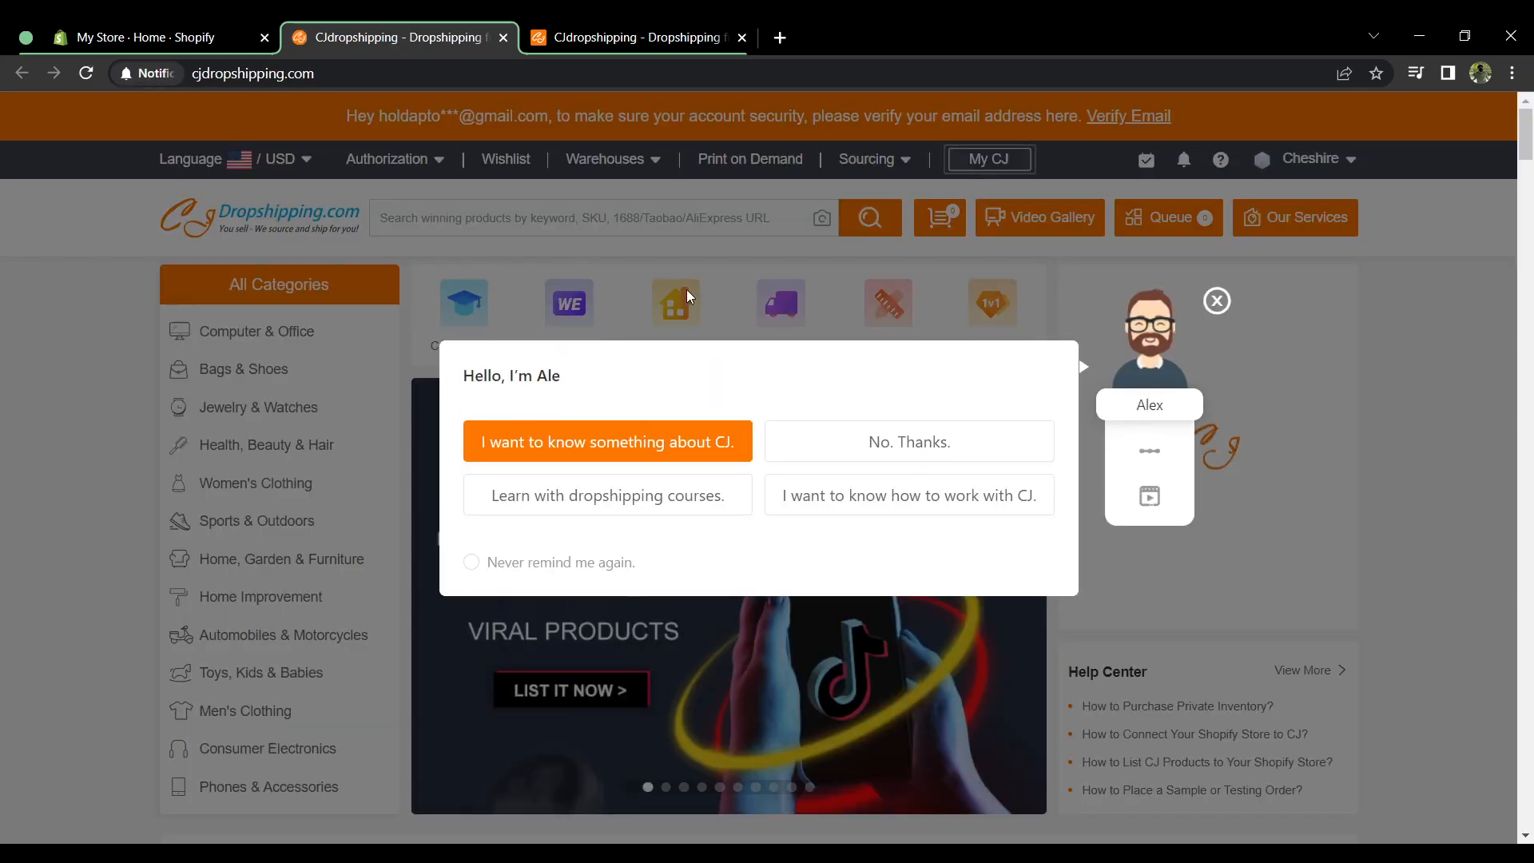
pyautogui.click(1207, 325)
pyautogui.click(1220, 302)
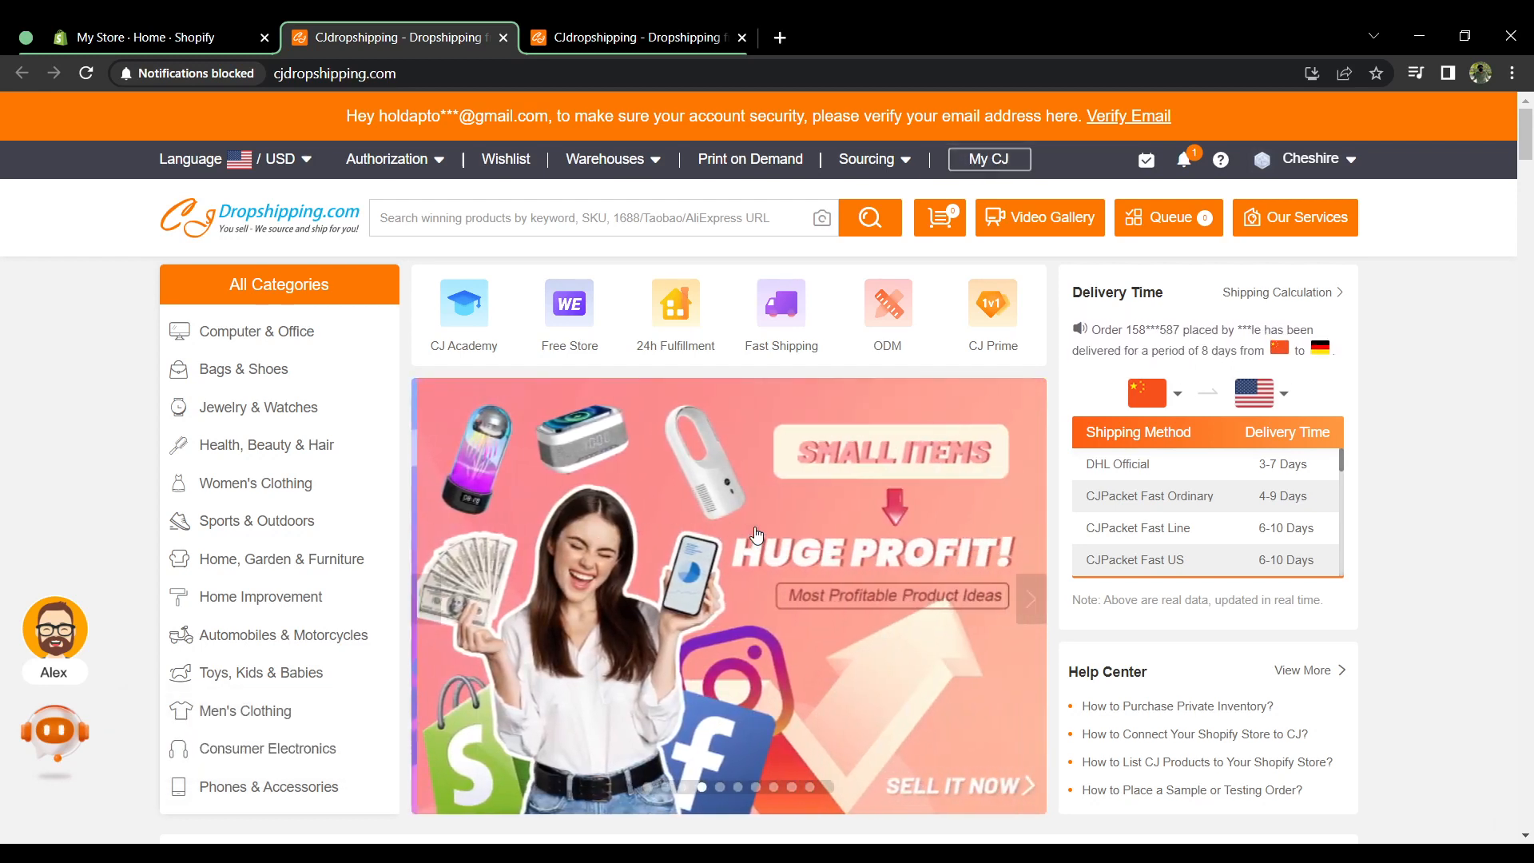
# - Open the store listing form for the 700ml Spray Water Bottle in Trending Products
pyautogui.scroll(-6, 756, 533)
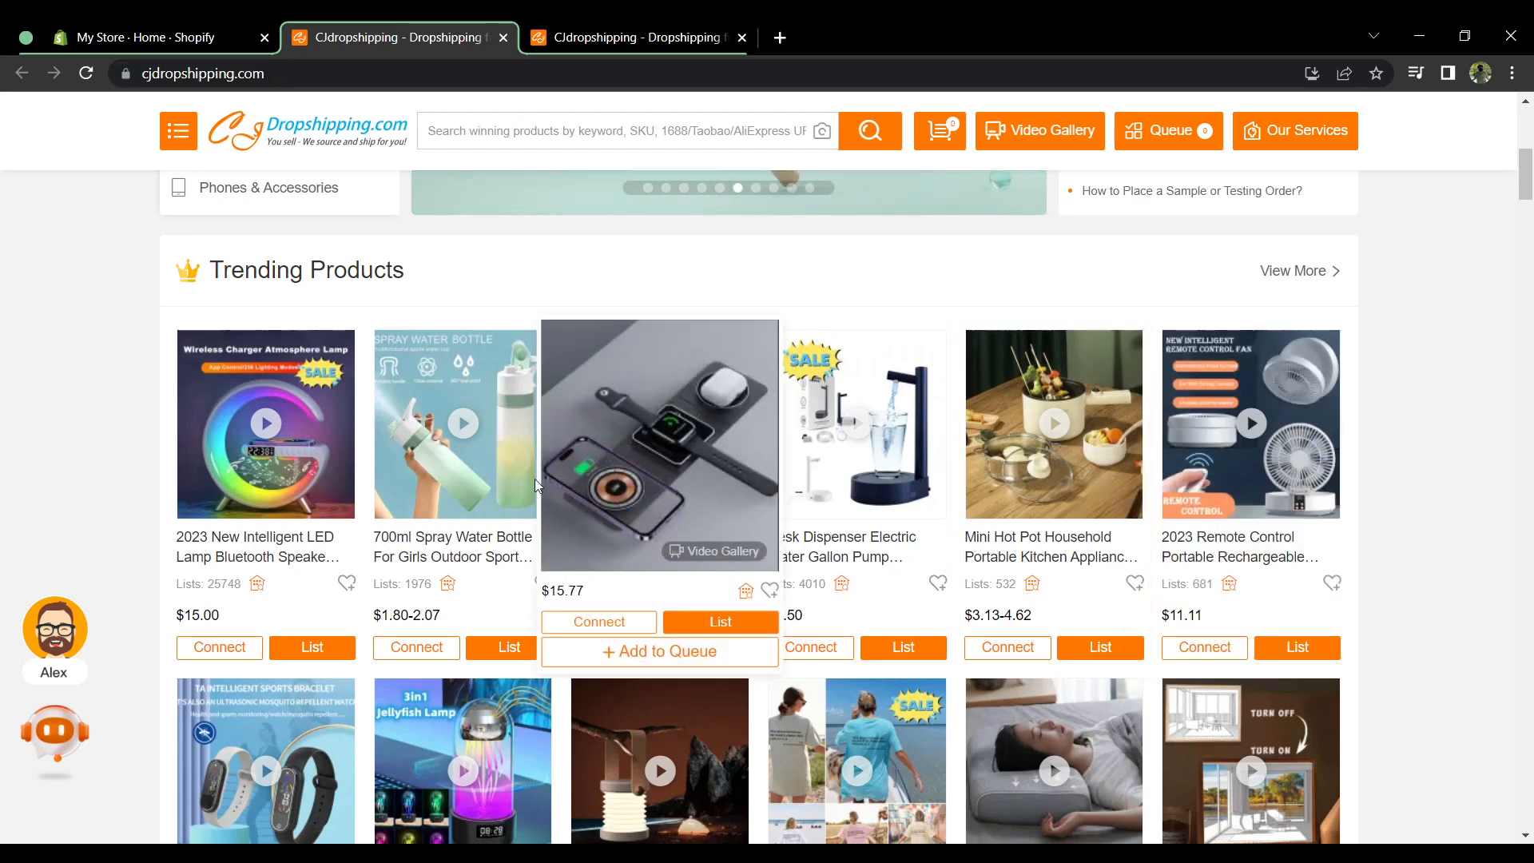
pyautogui.moveTo(498, 486)
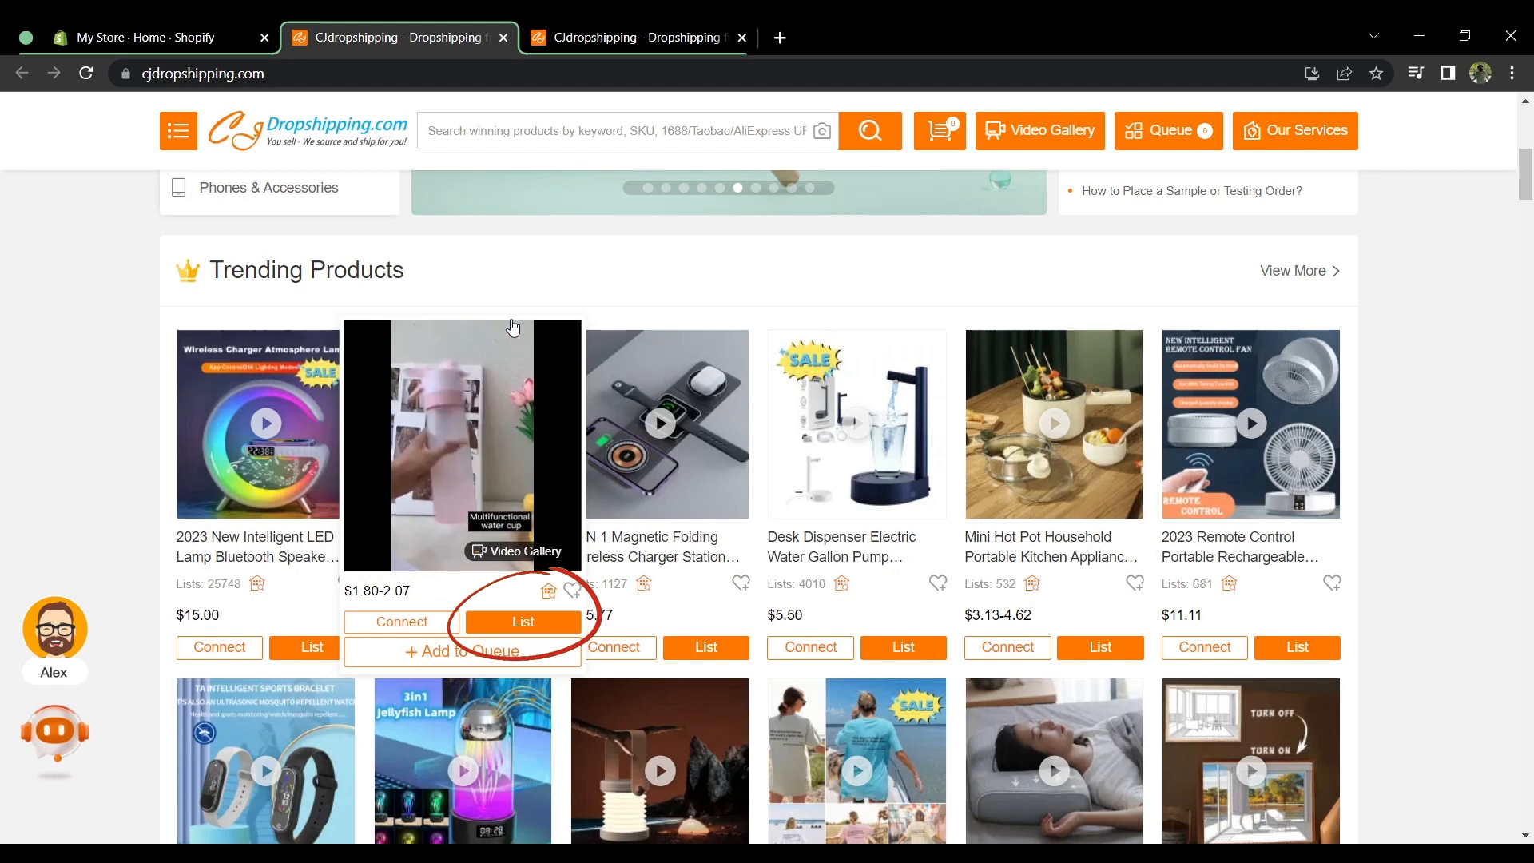
pyautogui.moveTo(499, 447)
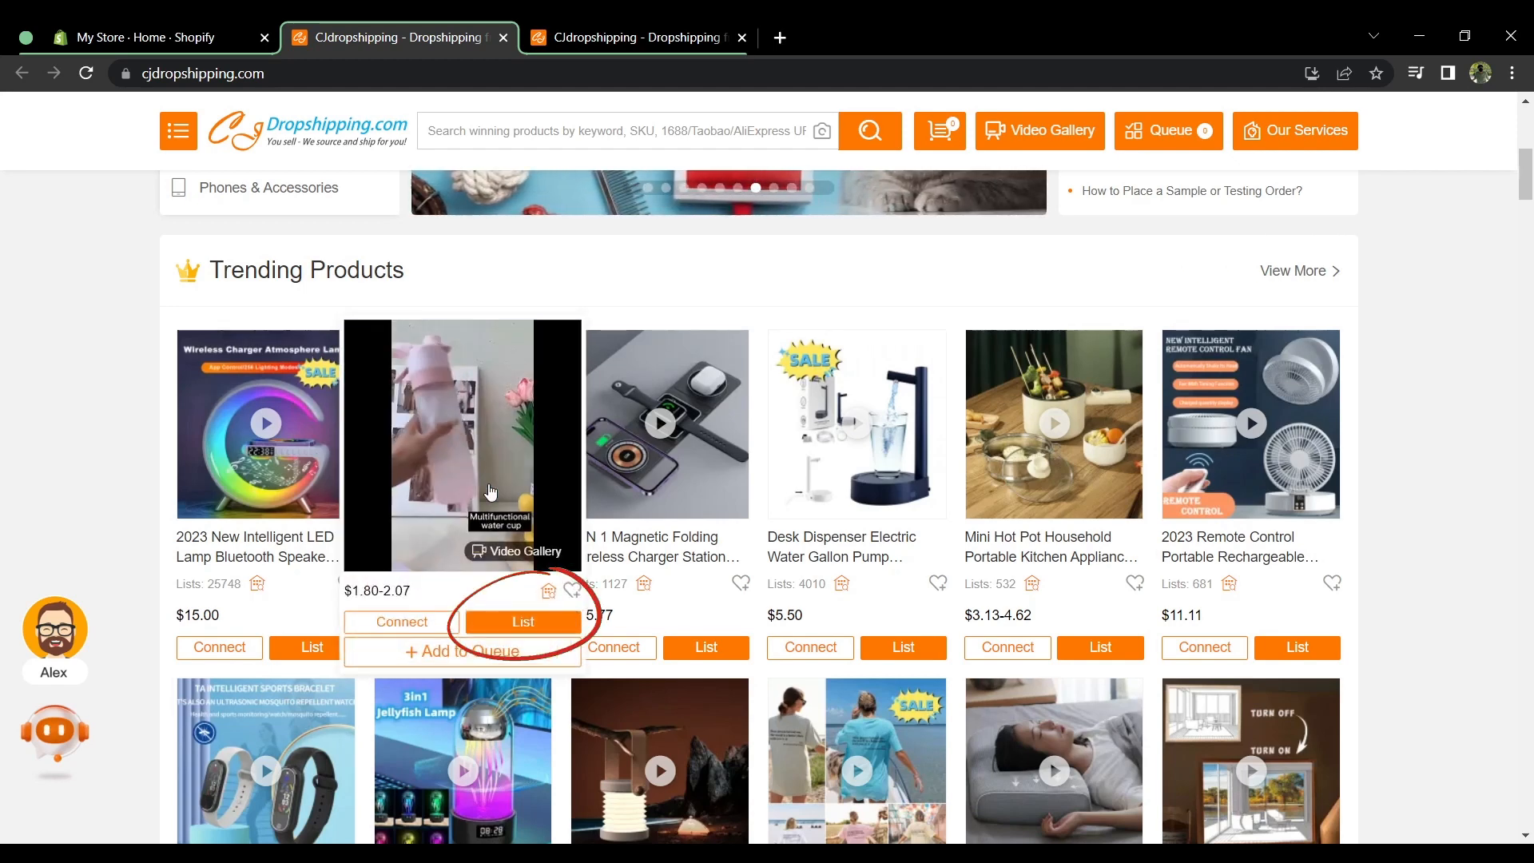
pyautogui.click(511, 625)
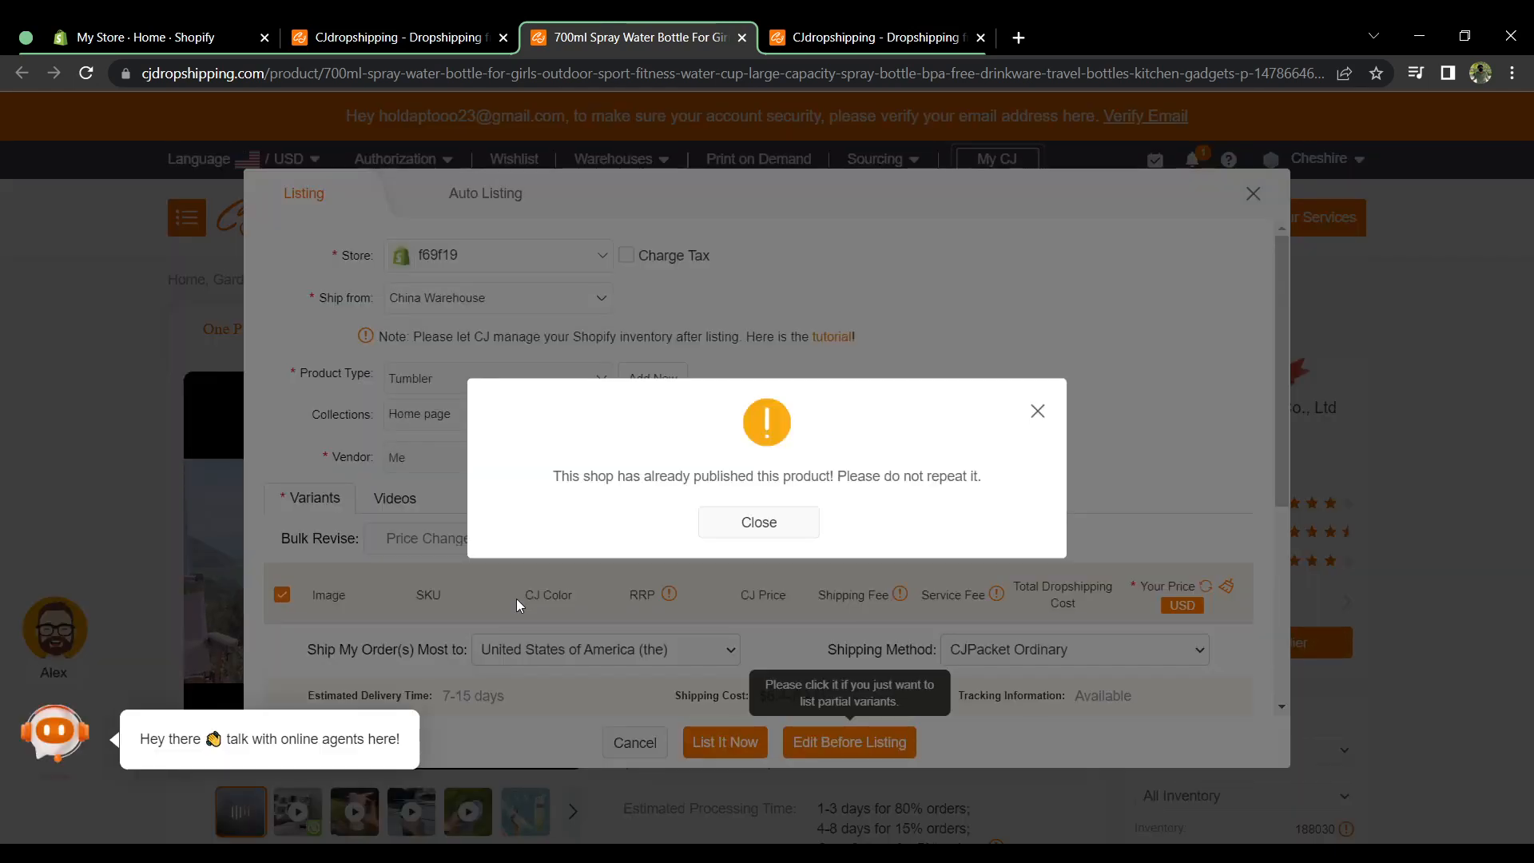
# - Dismiss the duplicate-listing notice and set the store price of all five water bottle variants to 3 USD
pyautogui.click(808, 519)
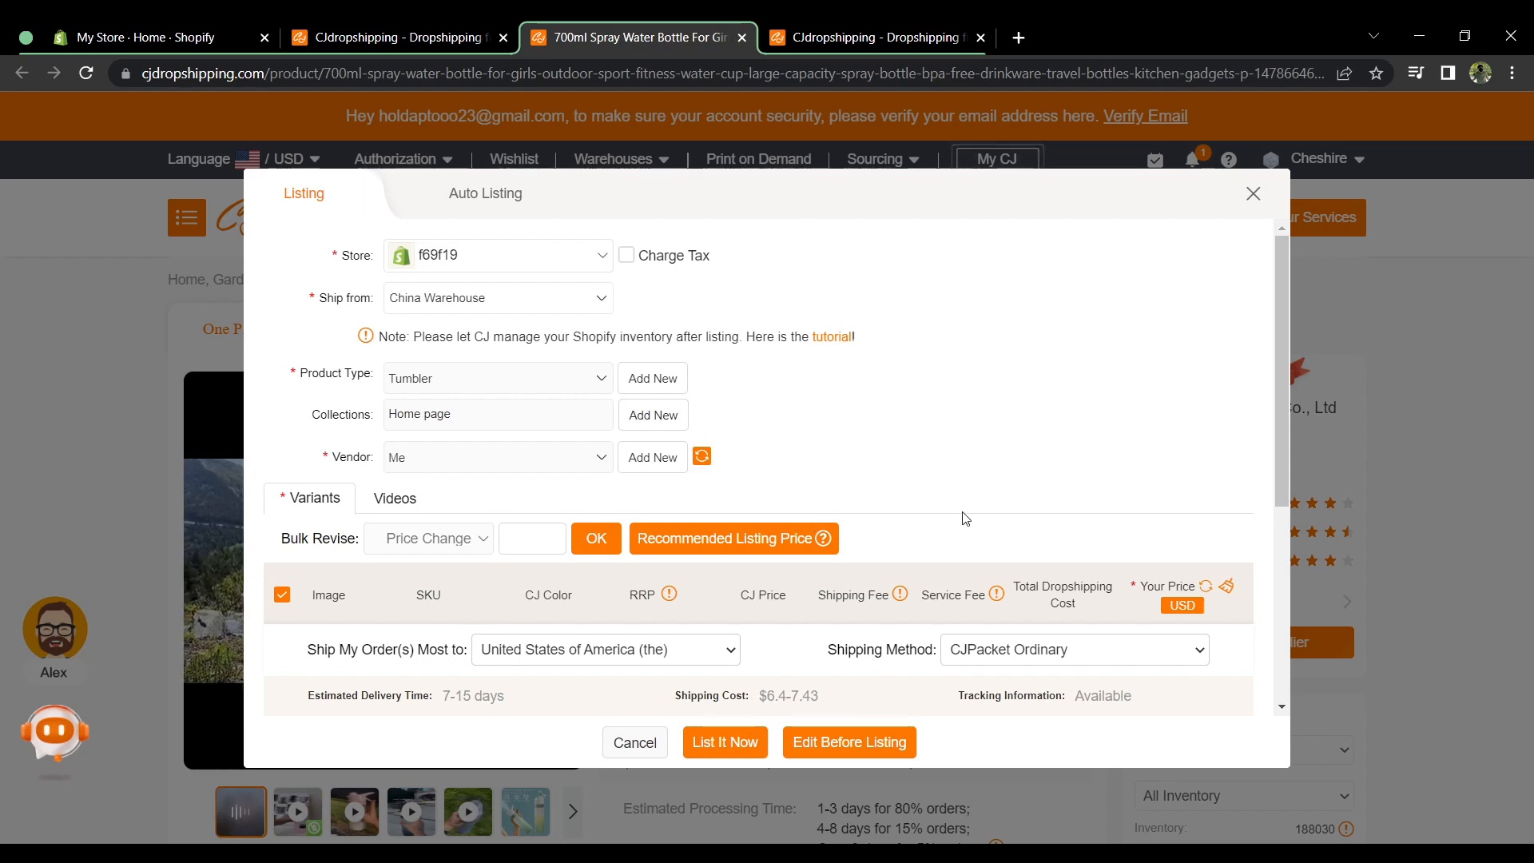
pyautogui.scroll(-5, 965, 513)
pyautogui.scroll(2, 964, 512)
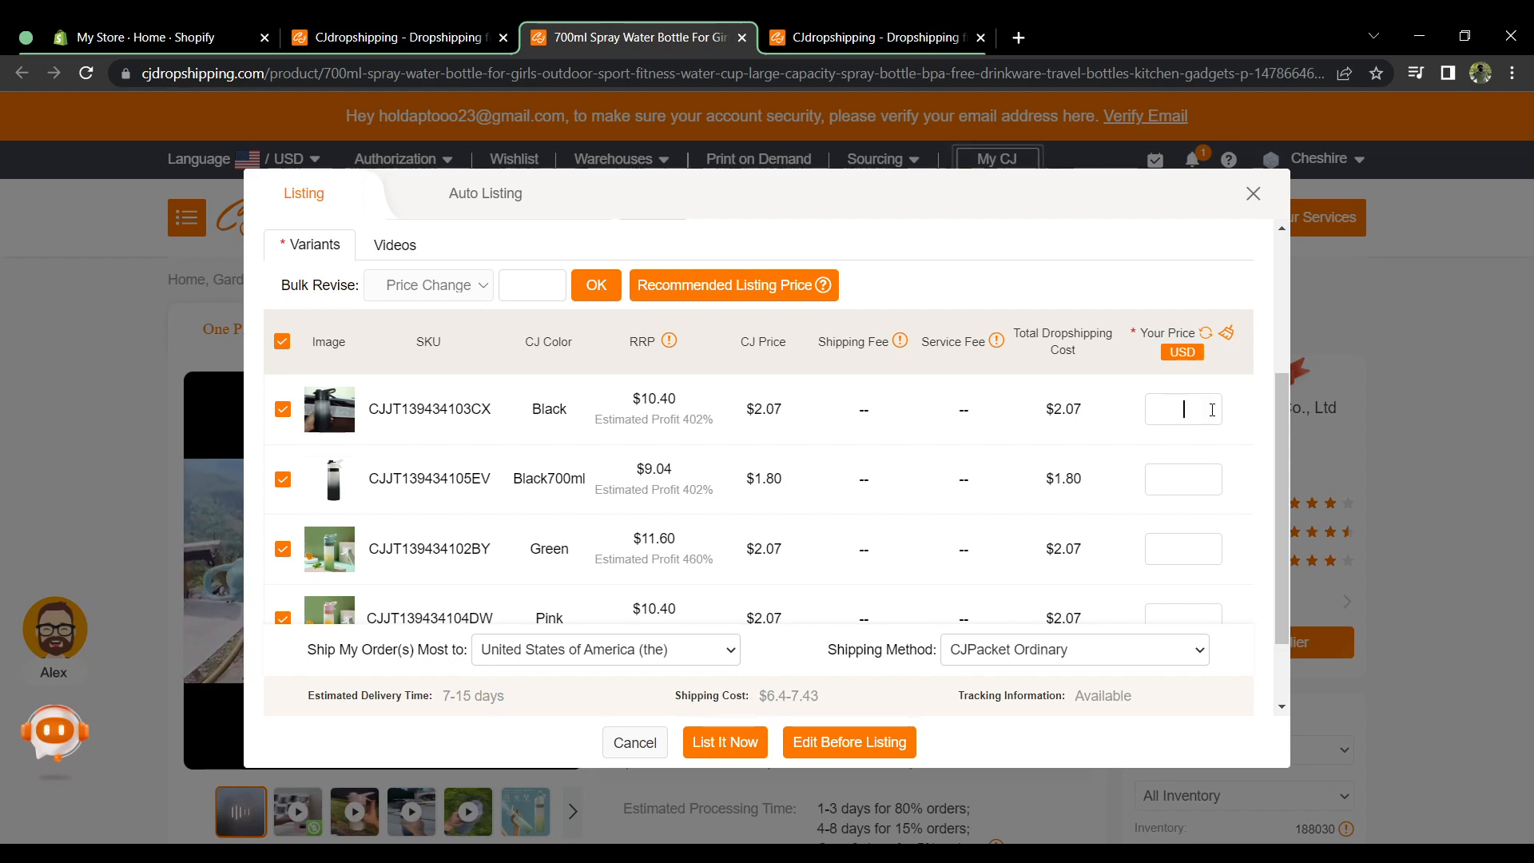
pyautogui.write('200')
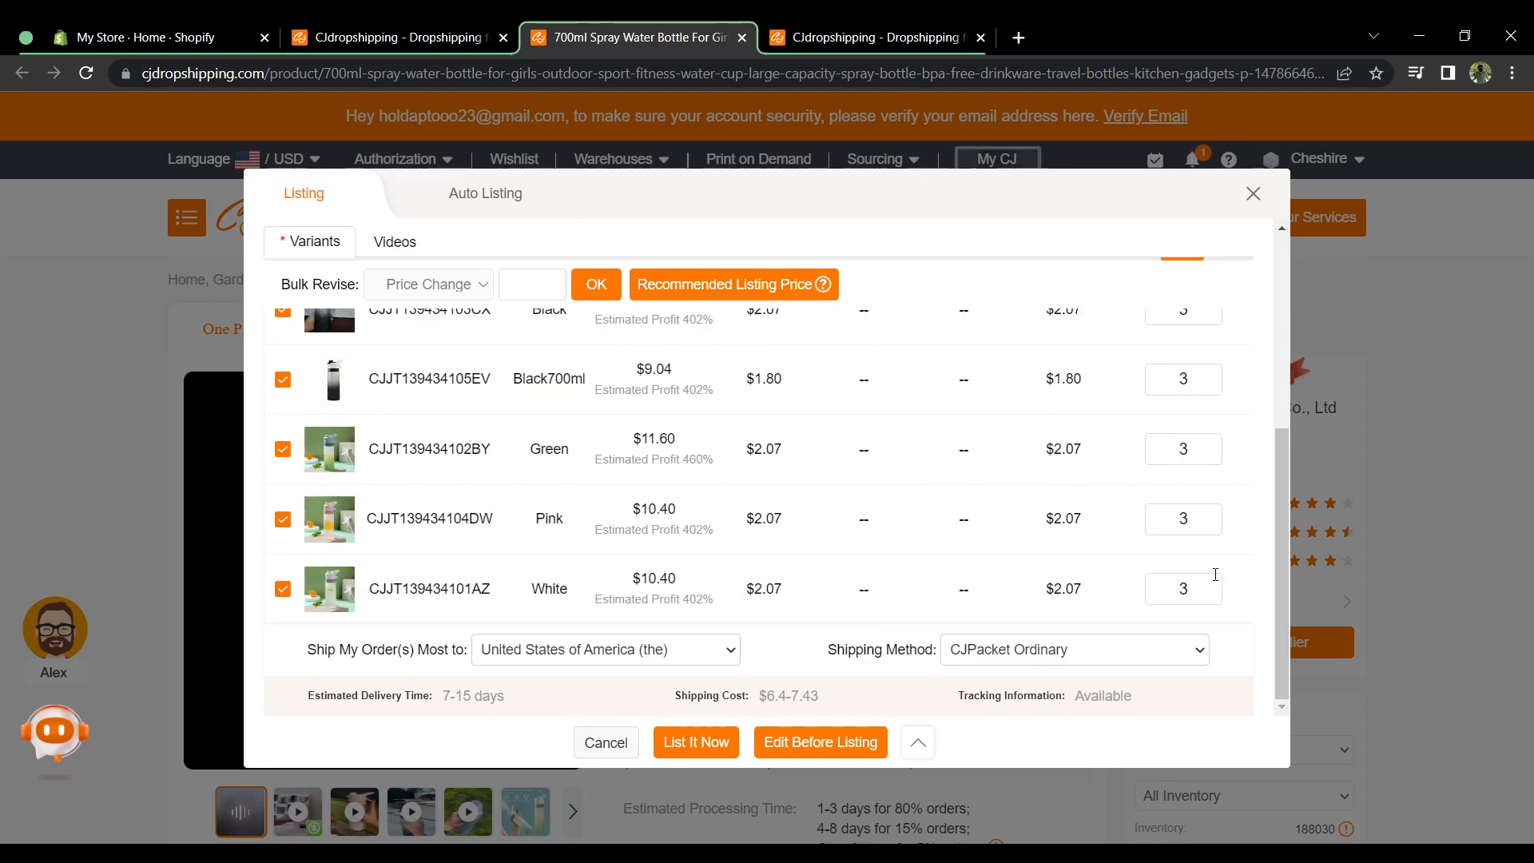
pyautogui.scroll(4, 1215, 574)
pyautogui.scroll(-4, 1215, 573)
# - Switch to the Shopify admin, close the open search, and view the store's product list to check for the listed bottle
pyautogui.click(72, 38)
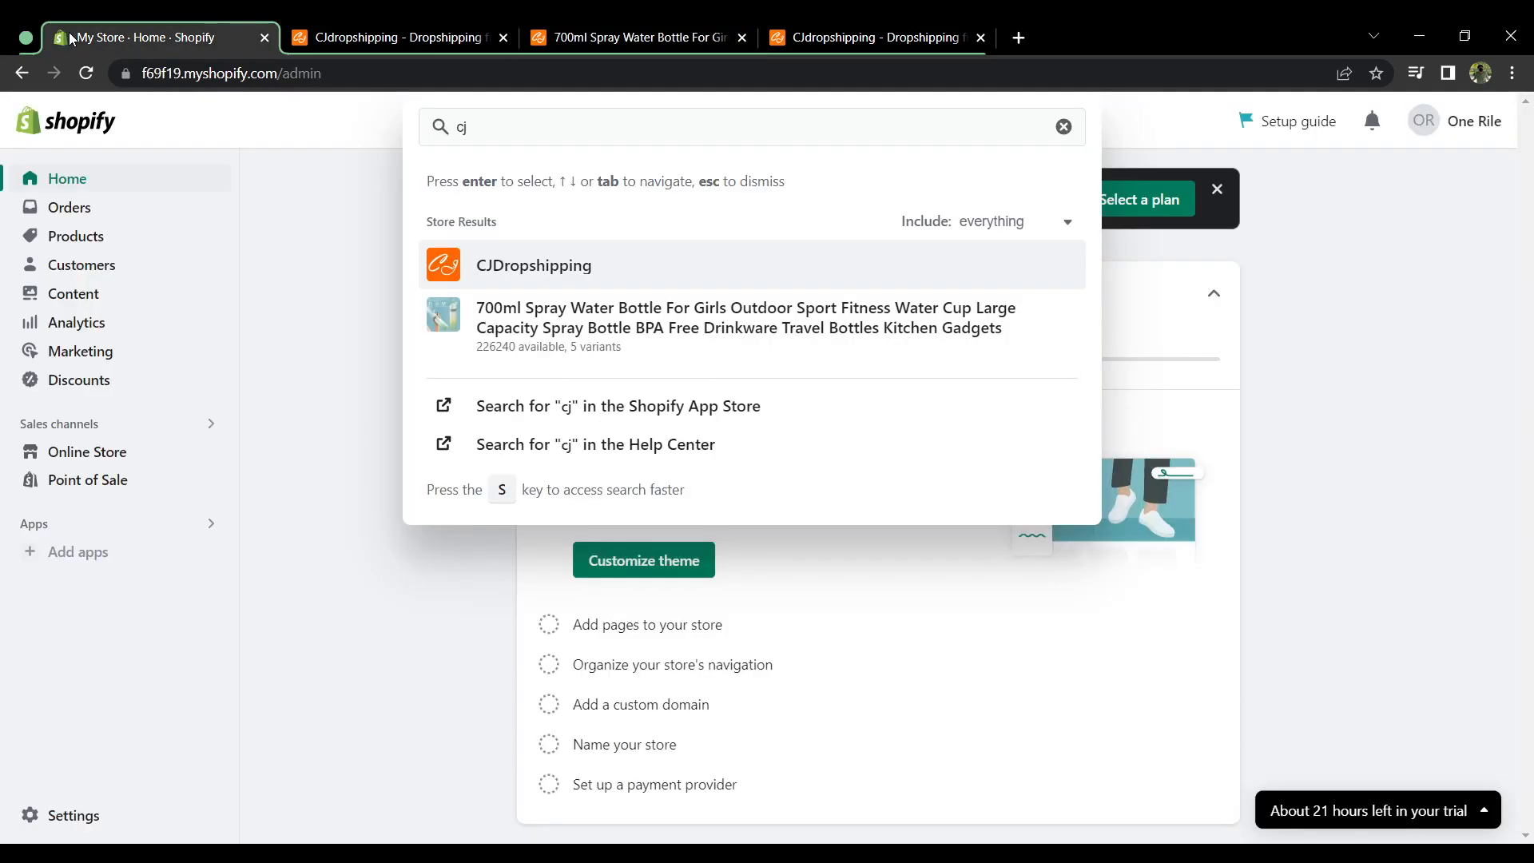
pyautogui.click(295, 278)
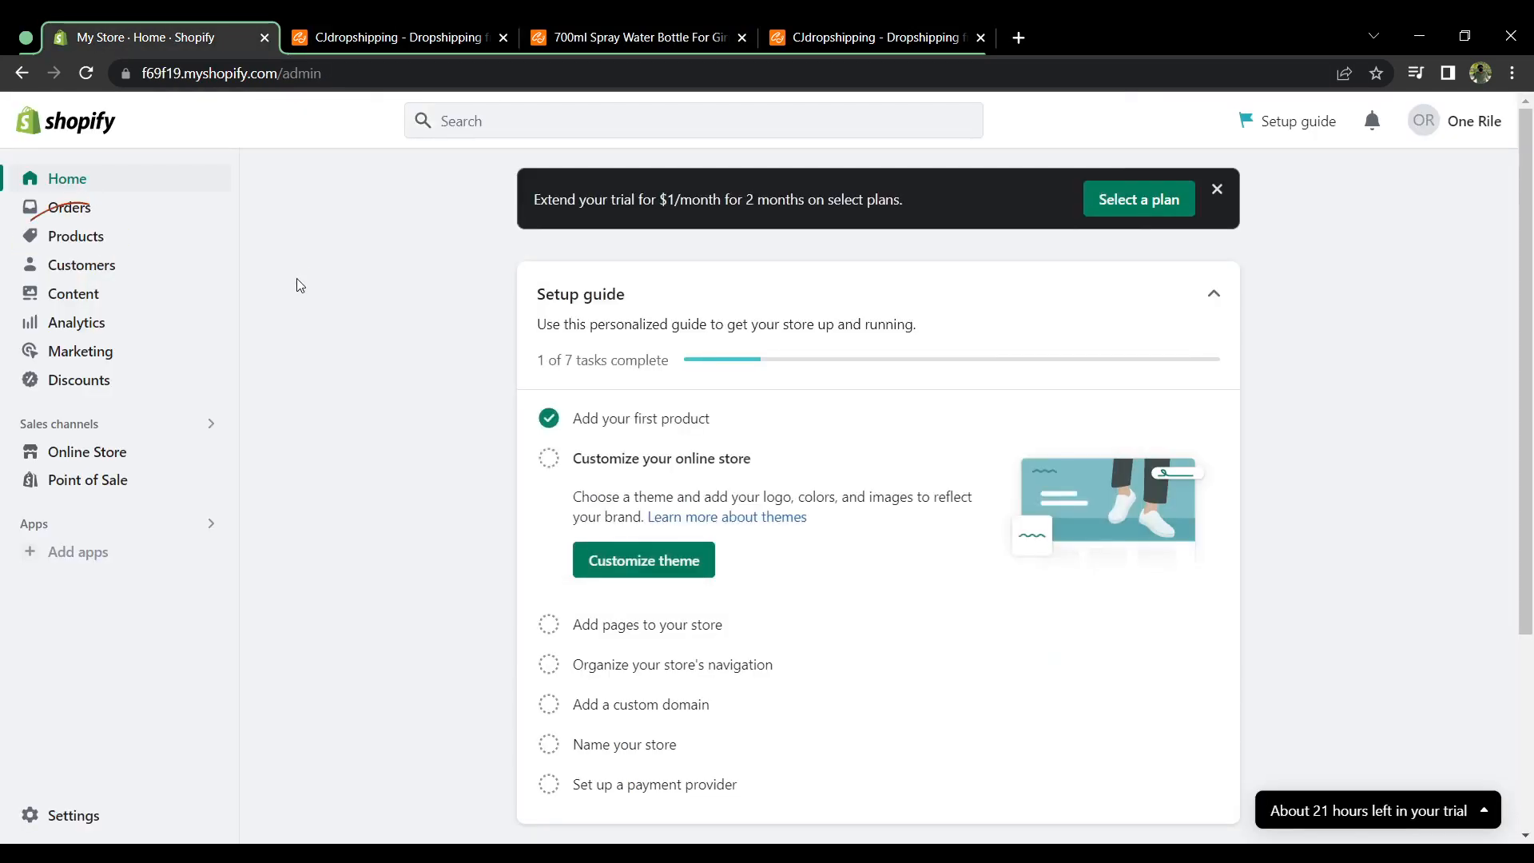
pyautogui.click(188, 253)
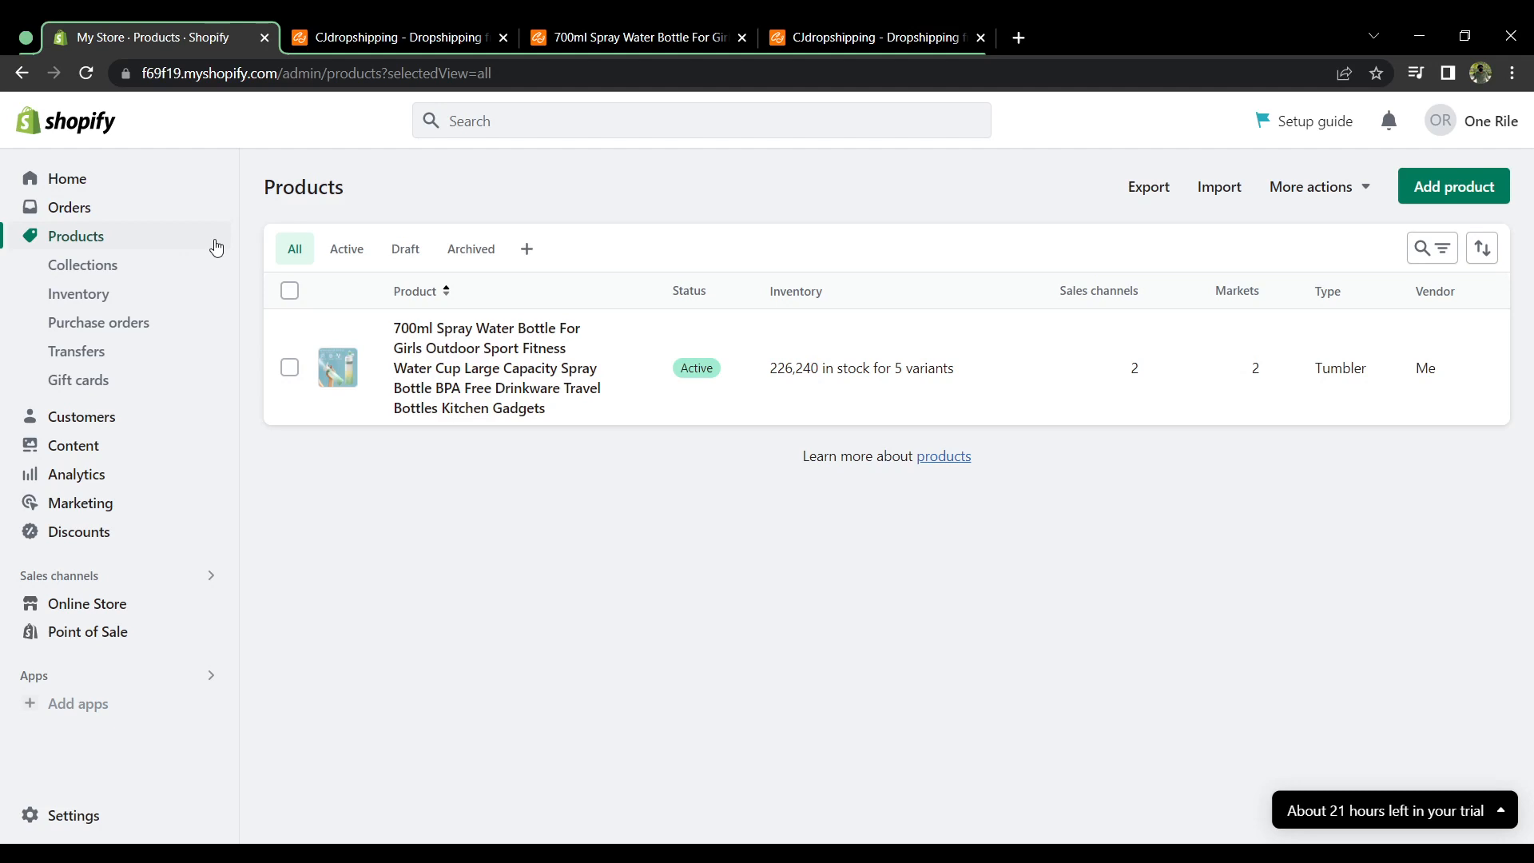
# - Switch back to CJdropshipping, go through the account profile to the imported orders page, and dismiss its welcome dialog
pyautogui.click(827, 36)
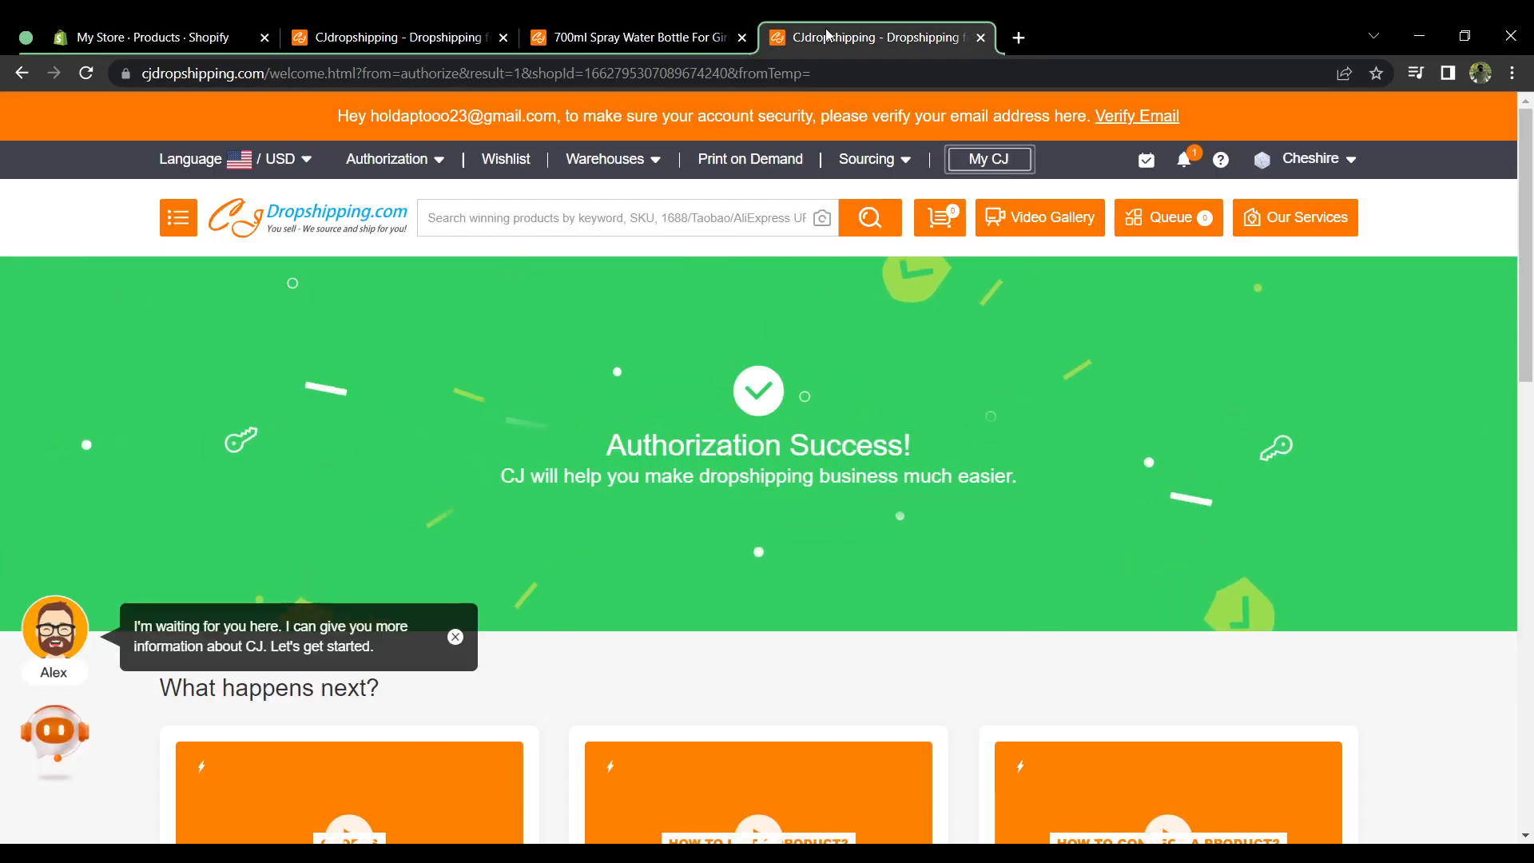
pyautogui.moveTo(1279, 162)
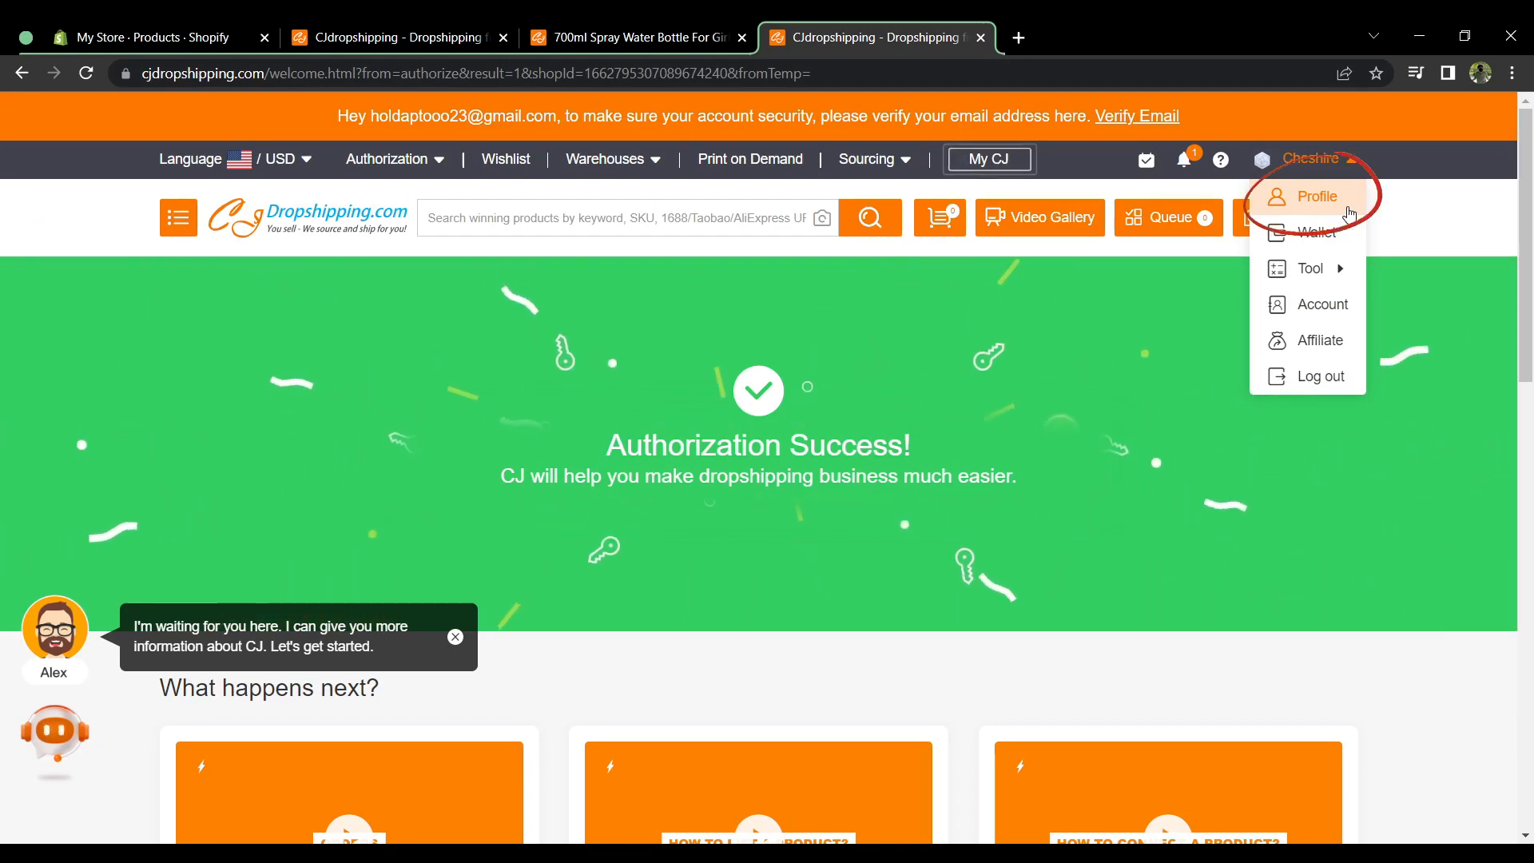
pyautogui.click(1334, 210)
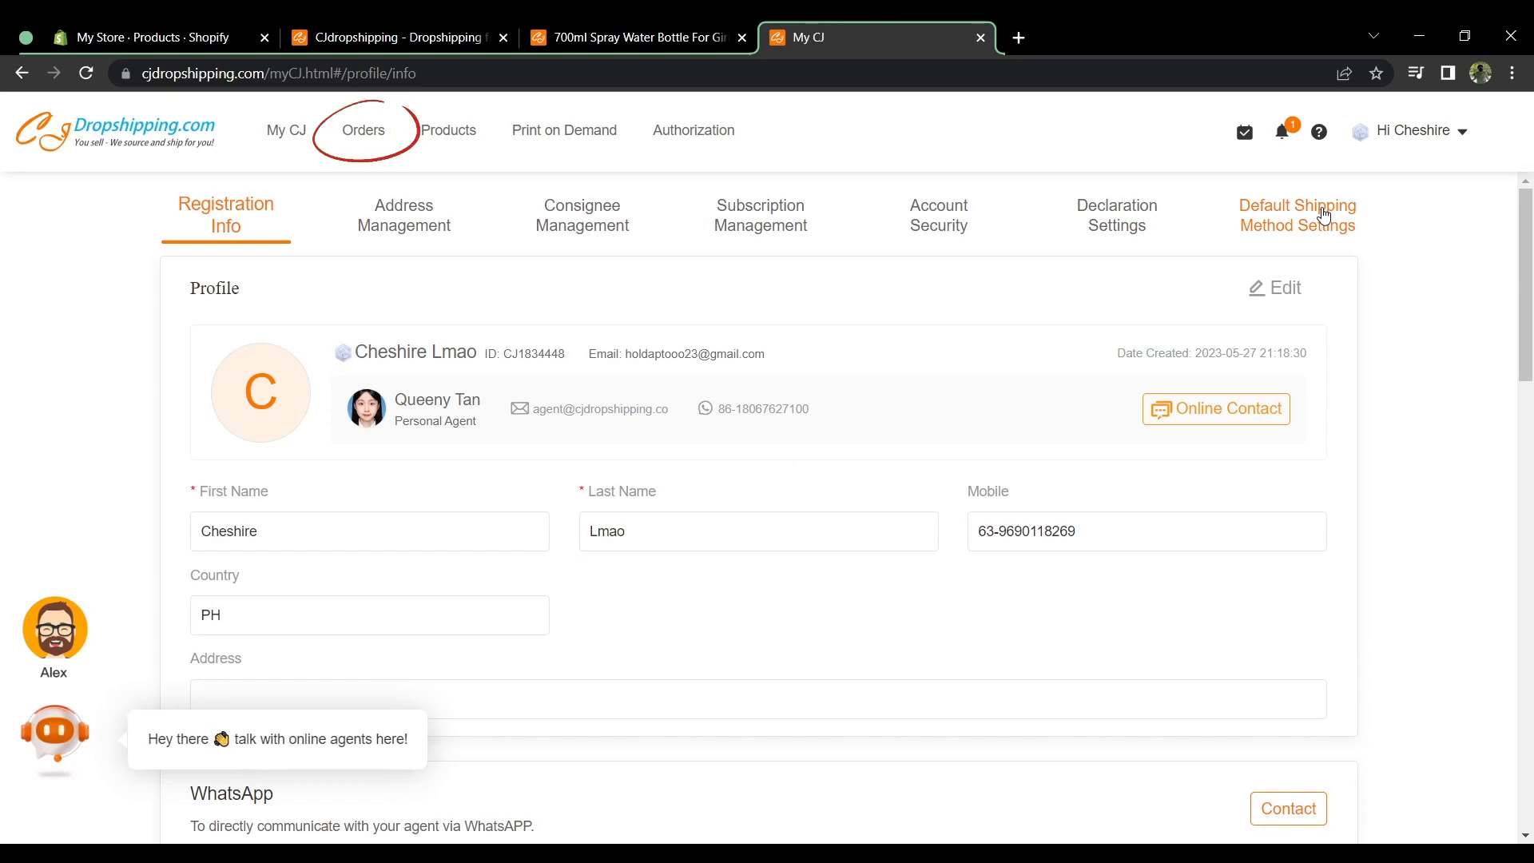
pyautogui.click(369, 136)
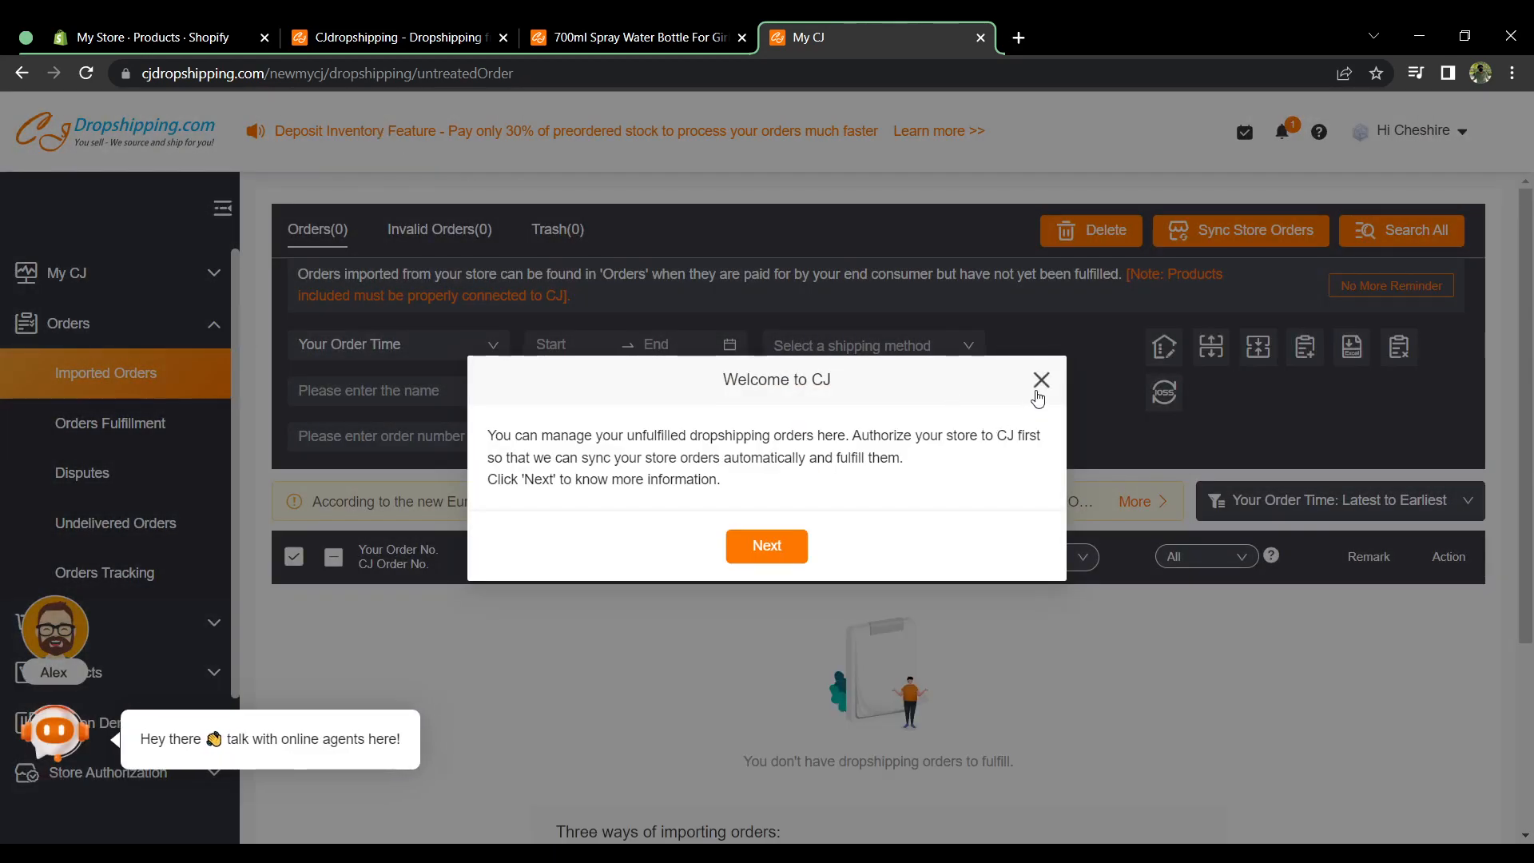
pyautogui.click(1037, 391)
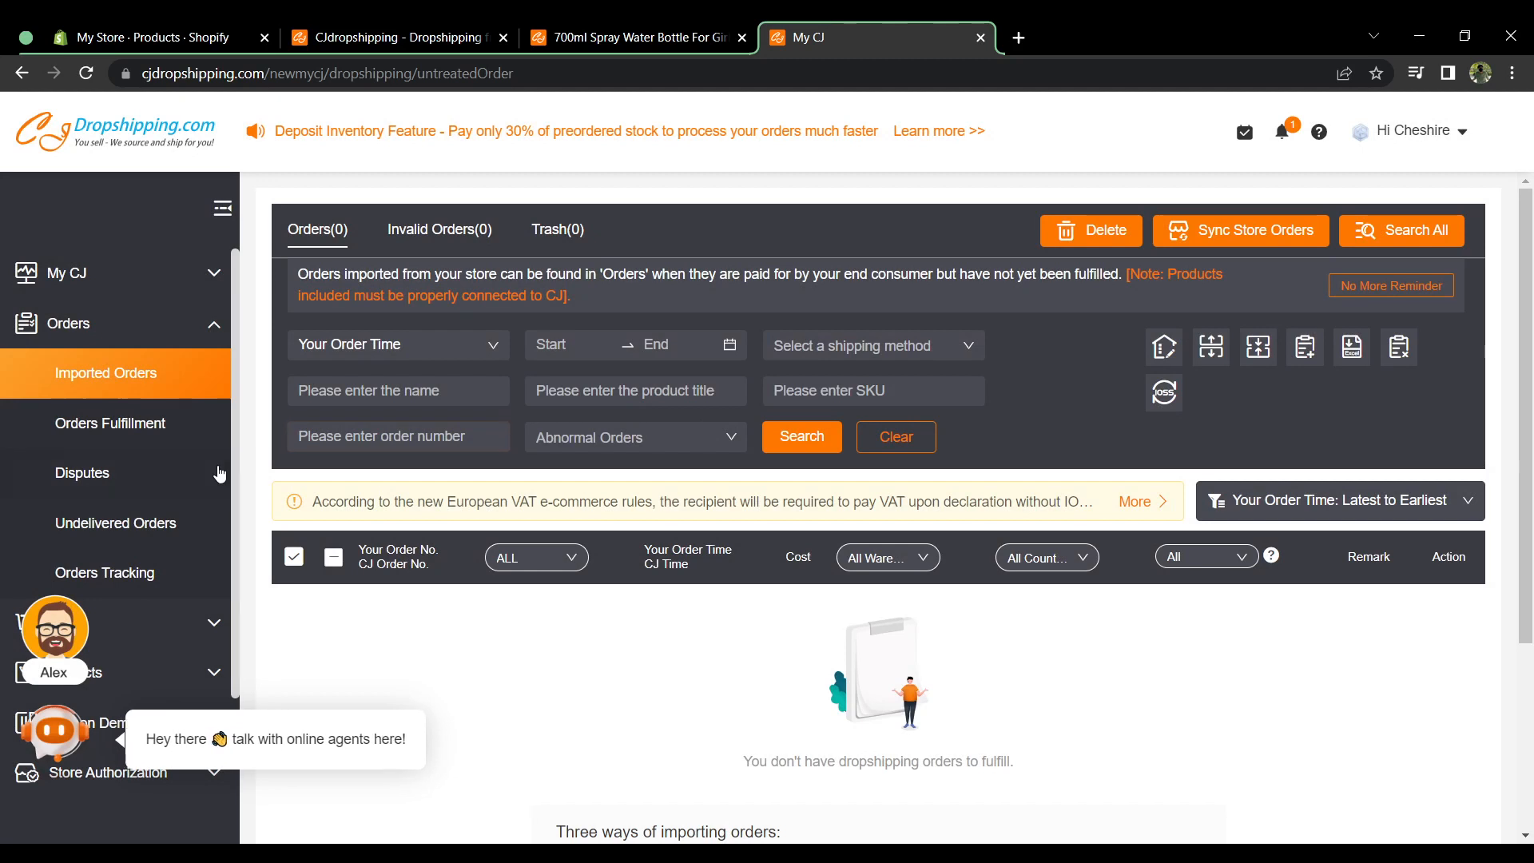
# - Open the Connection page for products in My CJ
pyautogui.scroll(-3, 223, 475)
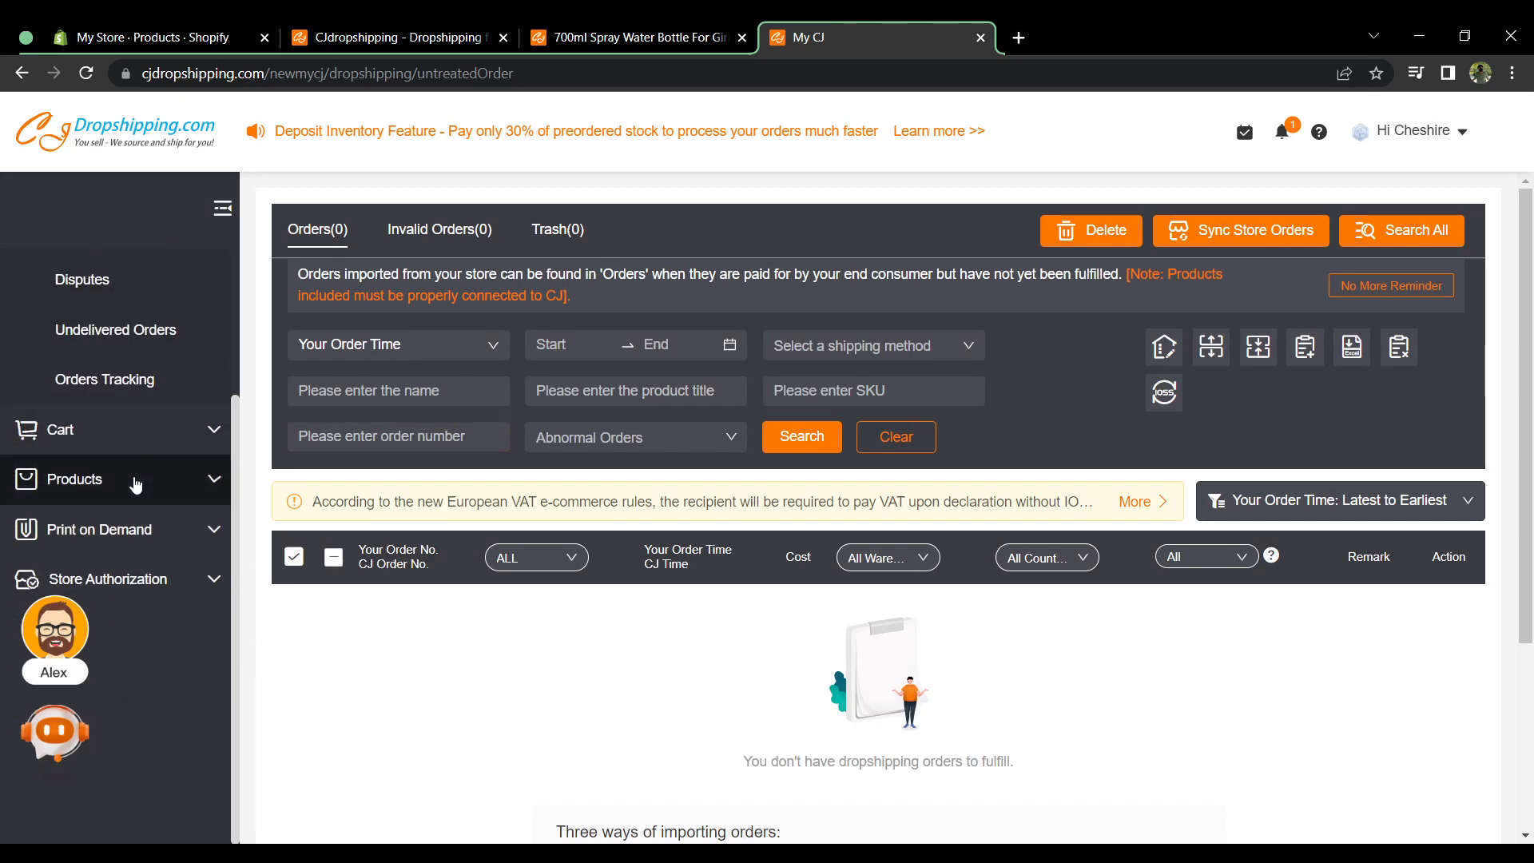
pyautogui.click(136, 483)
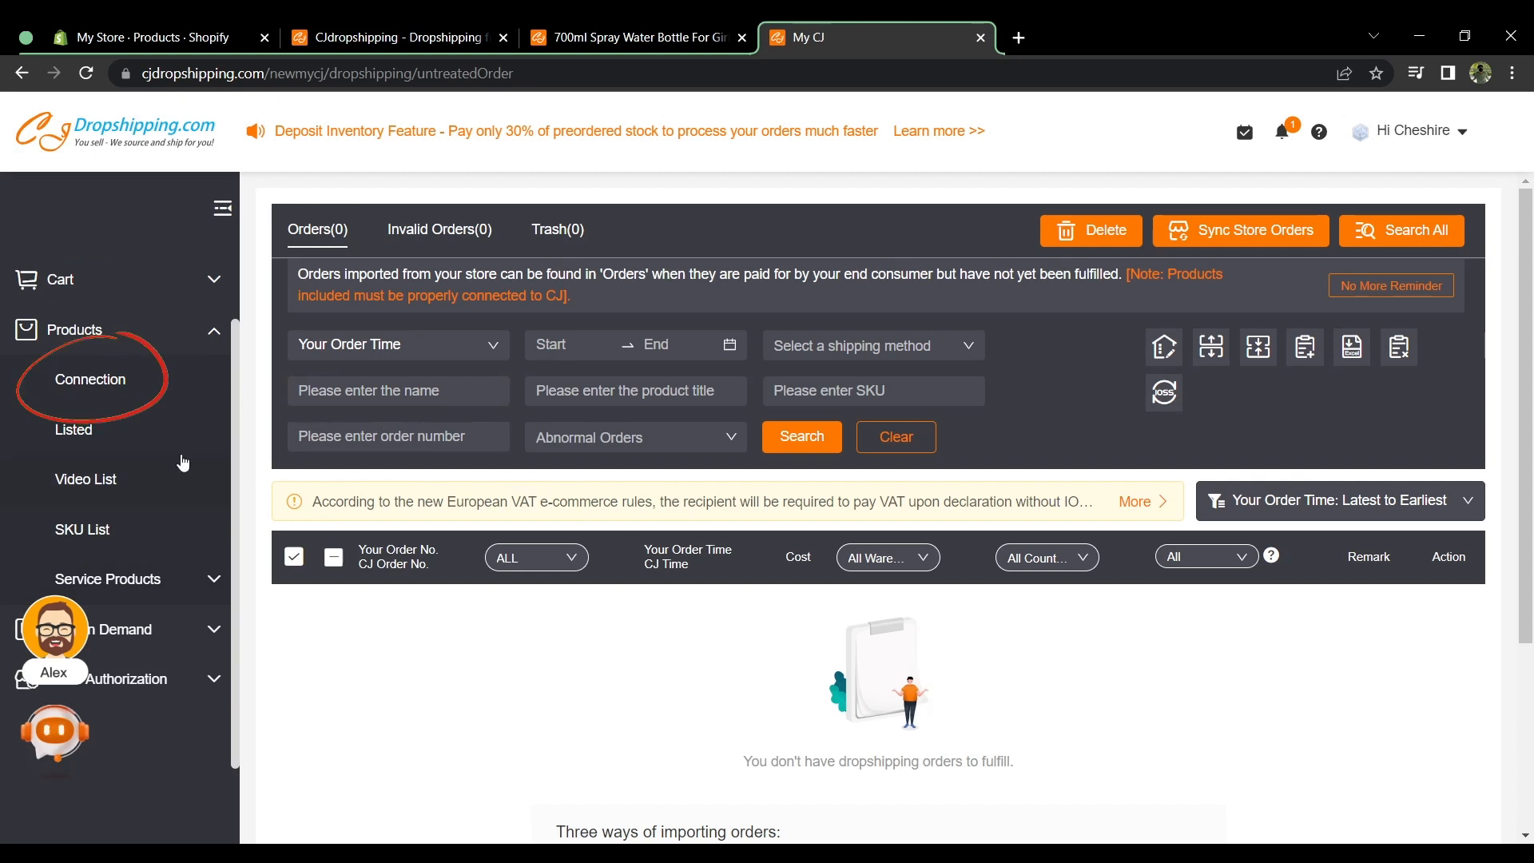
pyautogui.click(90, 379)
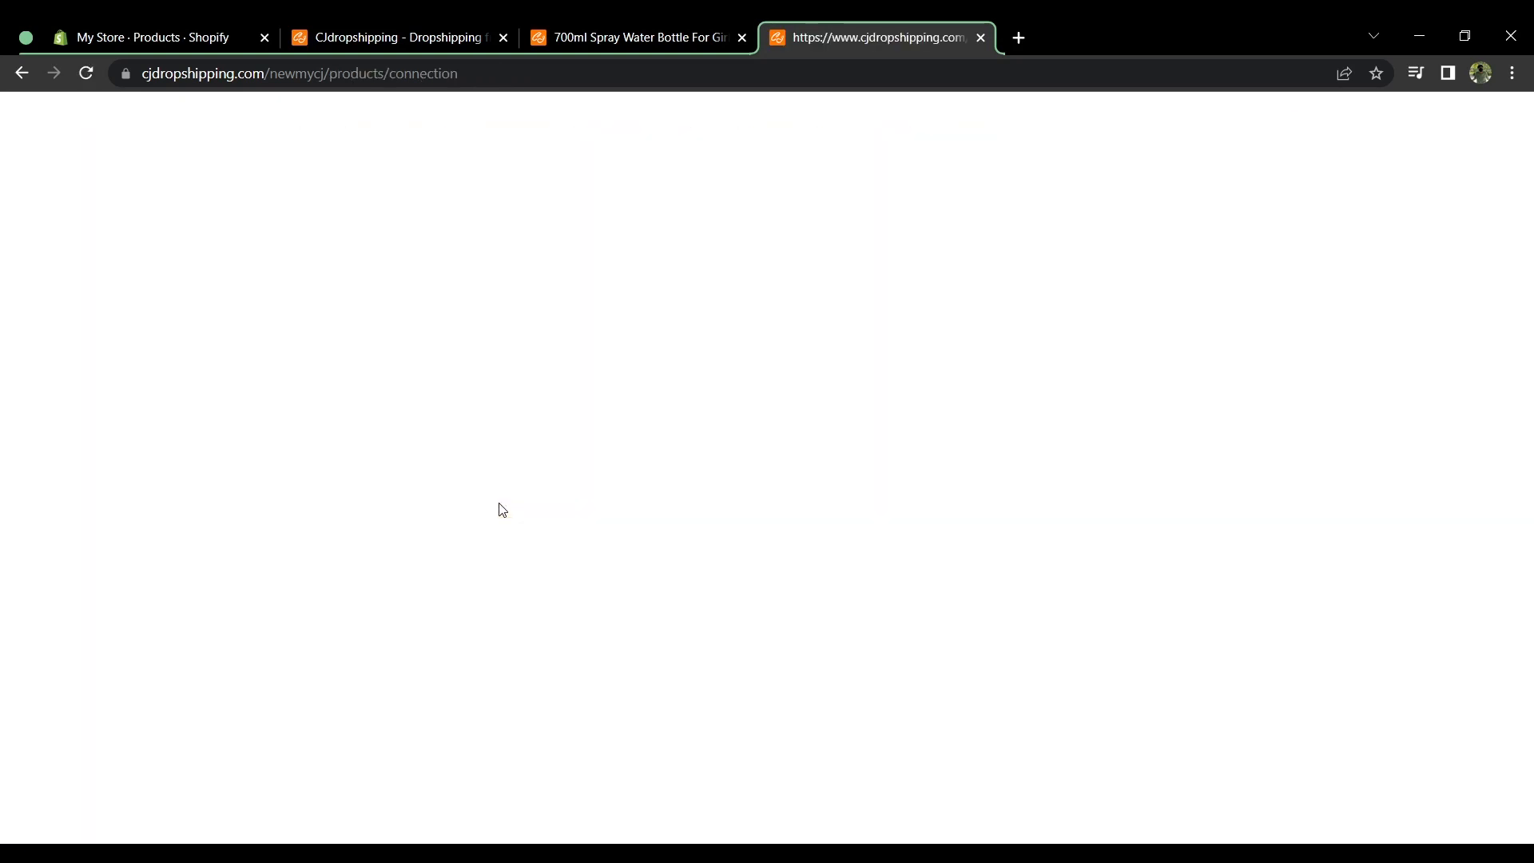